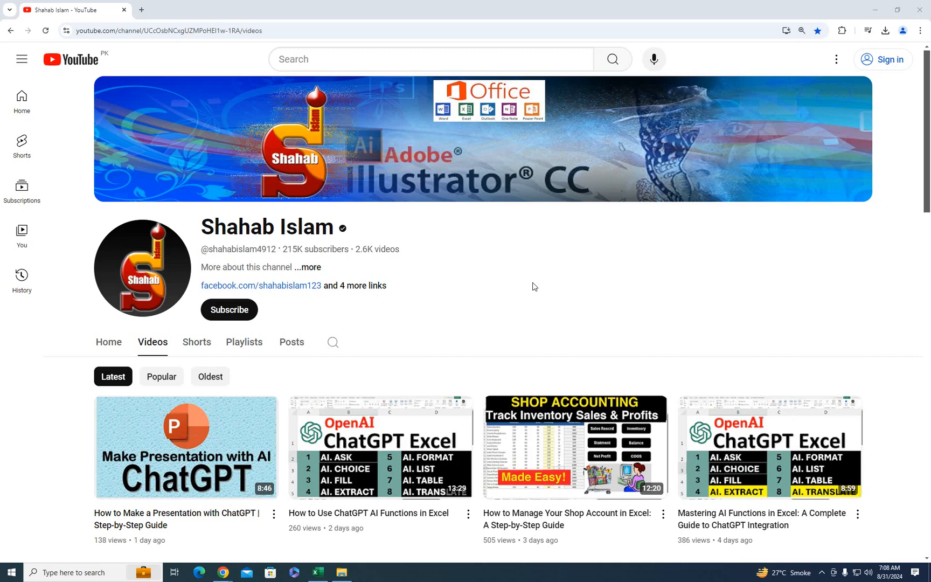
- Open the Karachi_hr, Islamabad_hr and Lahore_hr workbooks from the File folder to examine their column headings
left_click(342, 572)
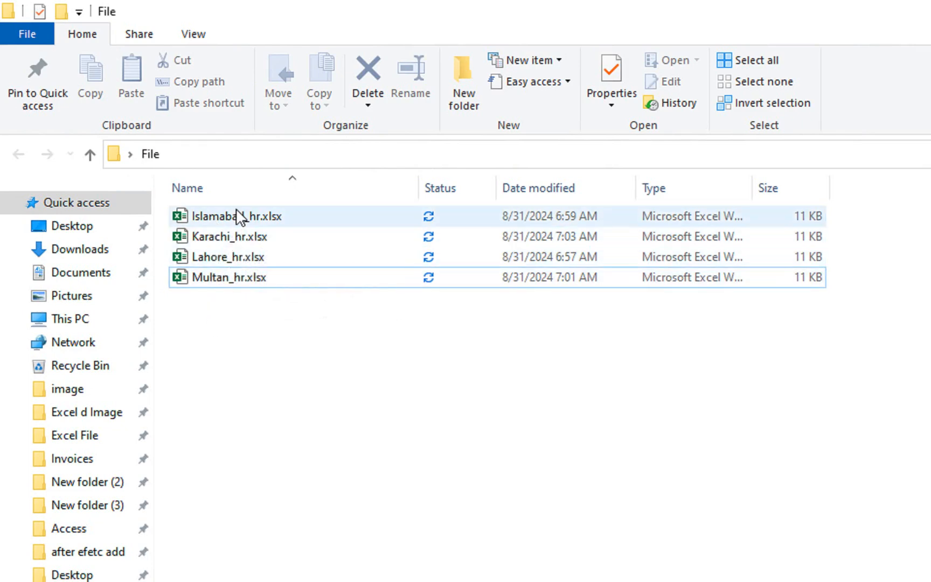
double_click(220, 238)
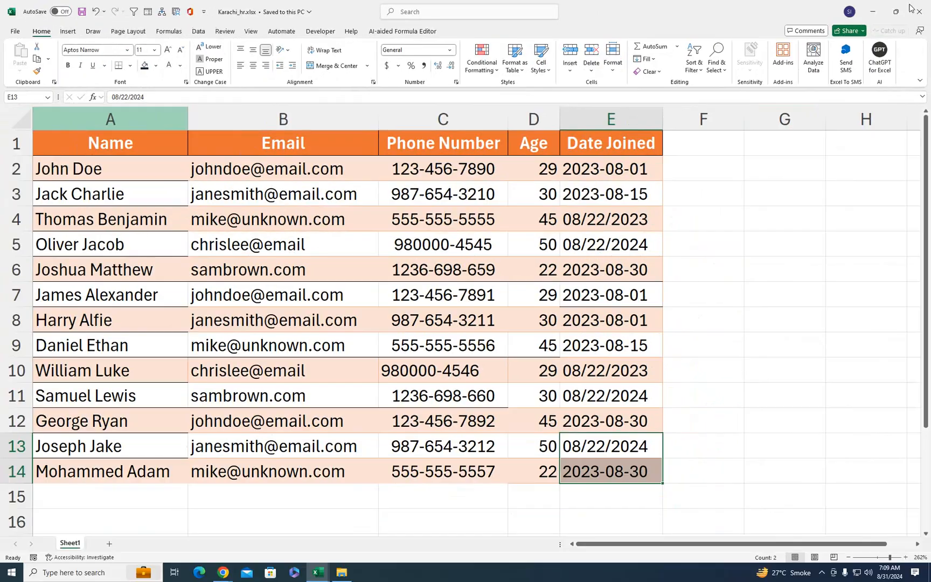
left_click(918, 11)
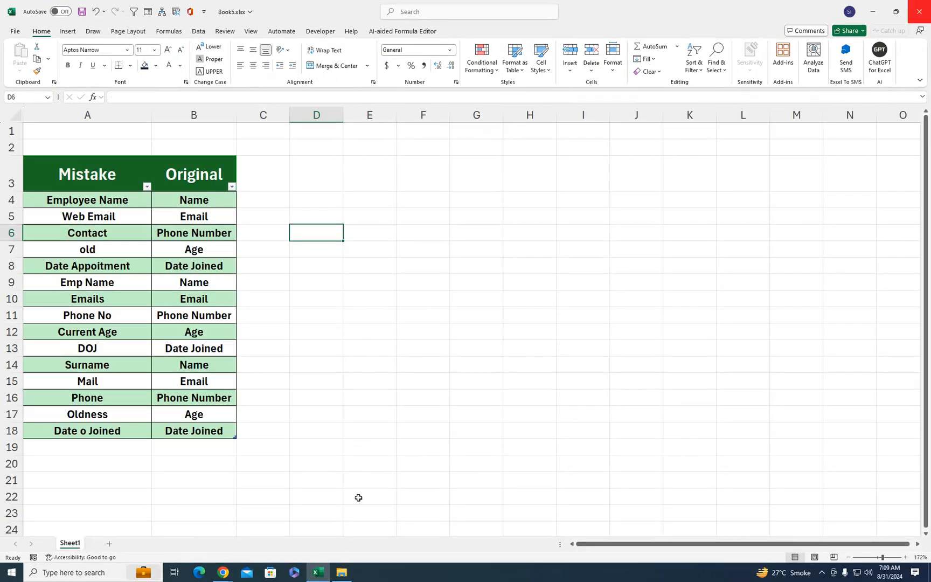
left_click(341, 571)
double_click(135, 110)
left_click(341, 572)
left_click(113, 128)
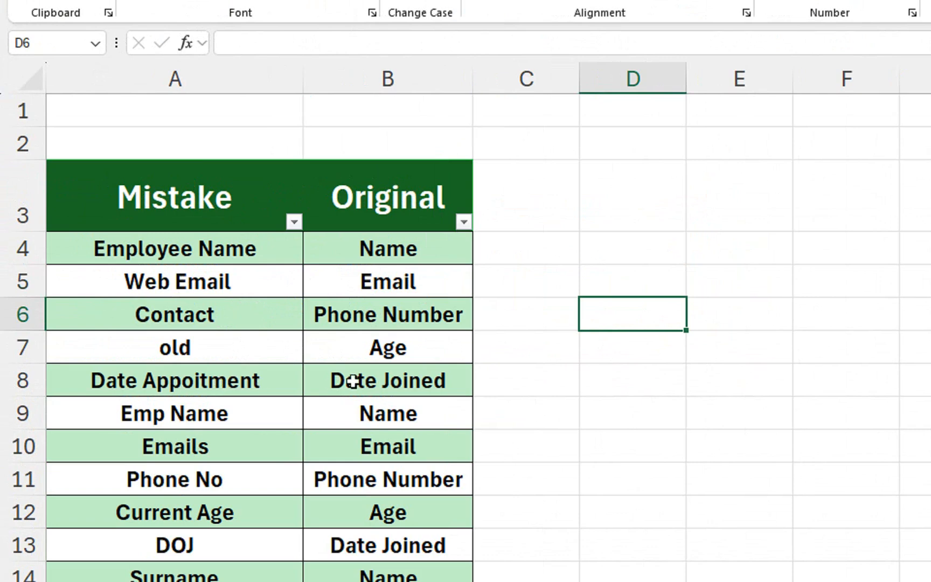
- Review the headings in the Original column of the Mistake/Original table and the workbooks in the File folder
left_click_drag(379, 243, 371, 356)
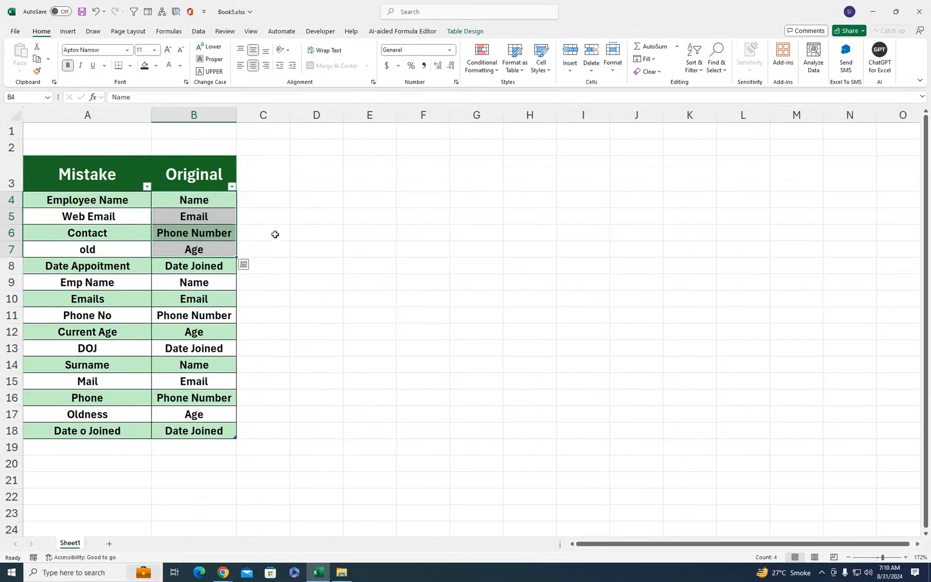
left_click_drag(217, 202, 212, 254)
left_click(318, 179)
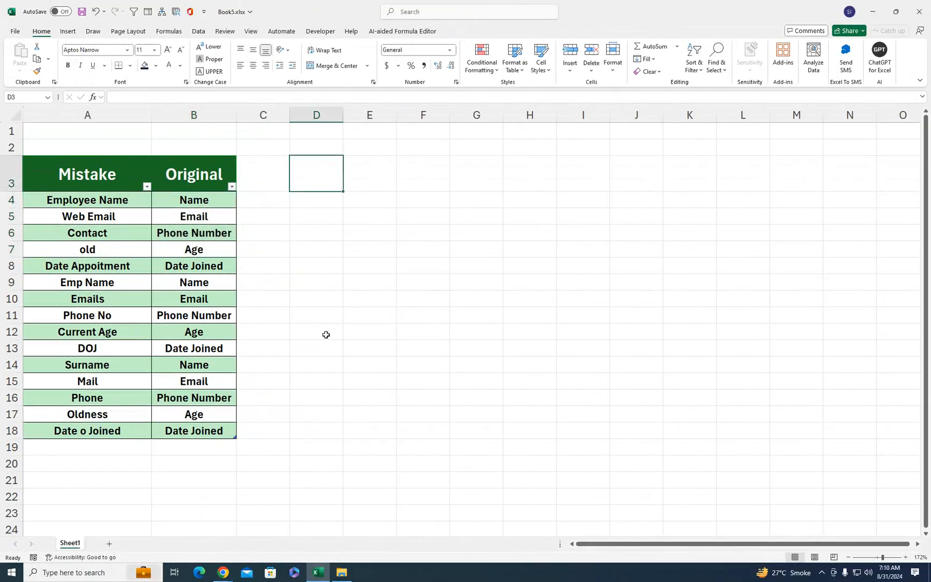
left_click(341, 572)
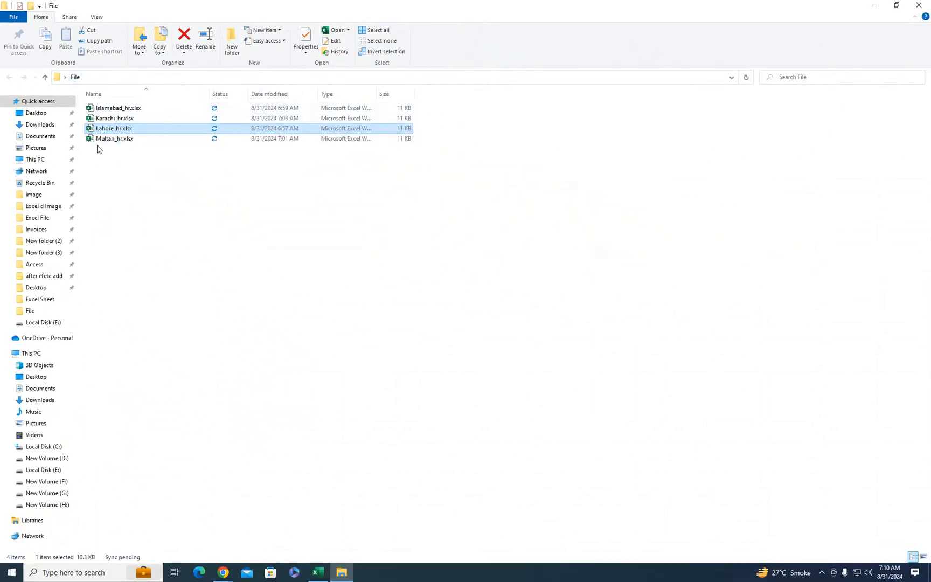
left_click(322, 567)
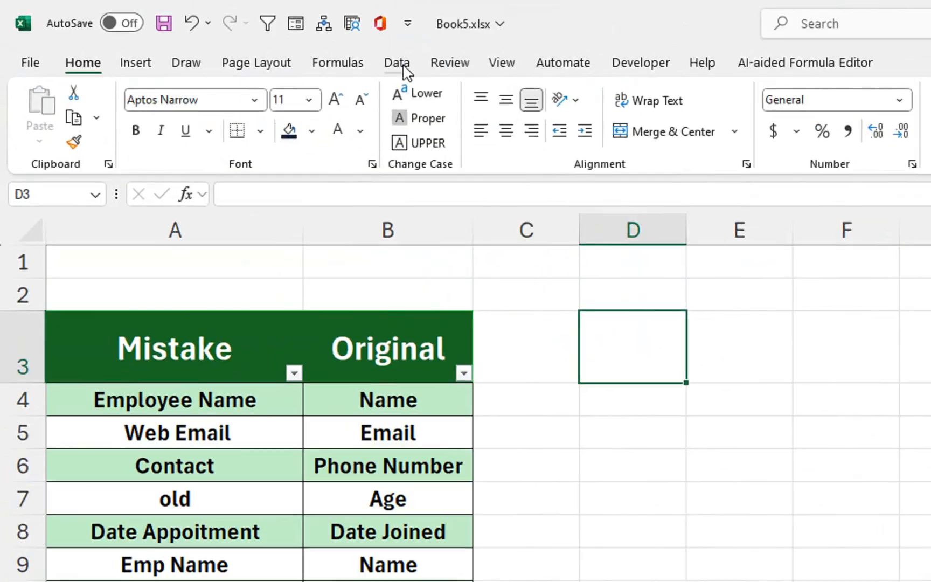
- Get data from the desktop folder named File and open it for transformation in the Power Query Editor
left_click(198, 31)
left_click(39, 132)
mouse_move(93, 168)
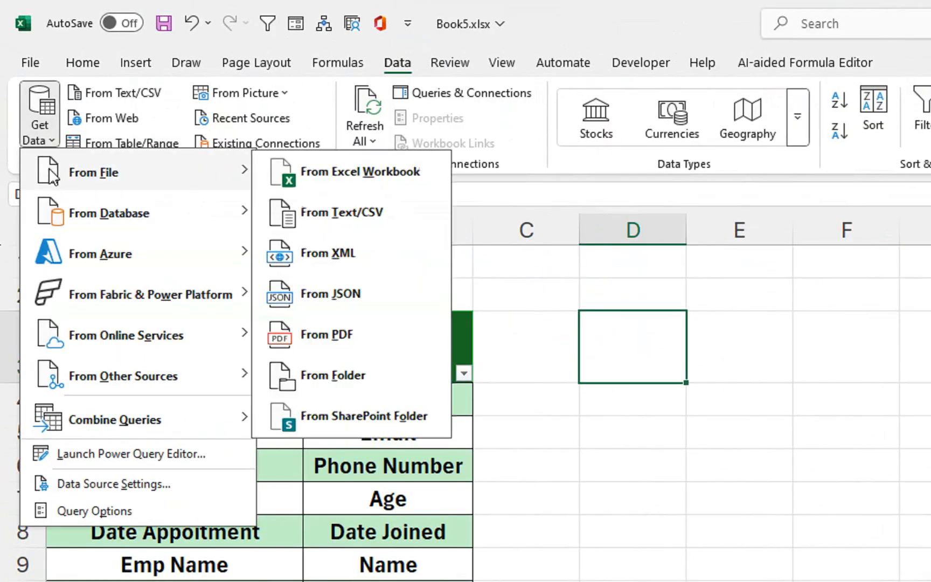
left_click(352, 373)
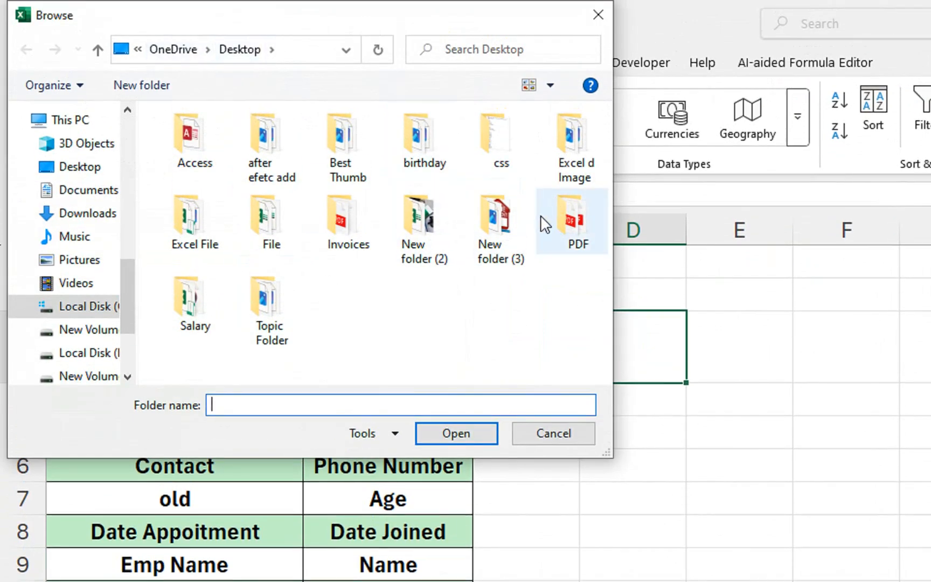
left_click(269, 228)
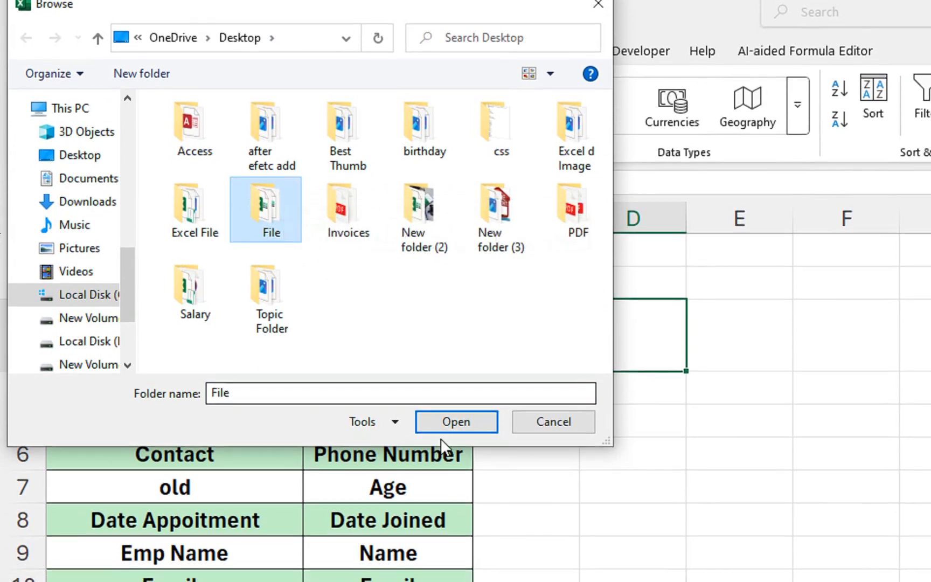
left_click(452, 440)
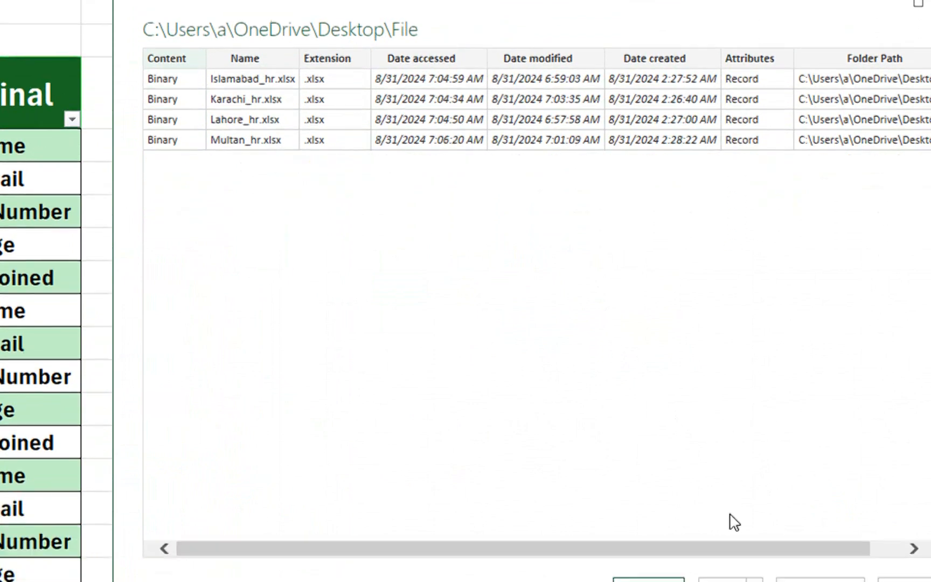
left_click(742, 465)
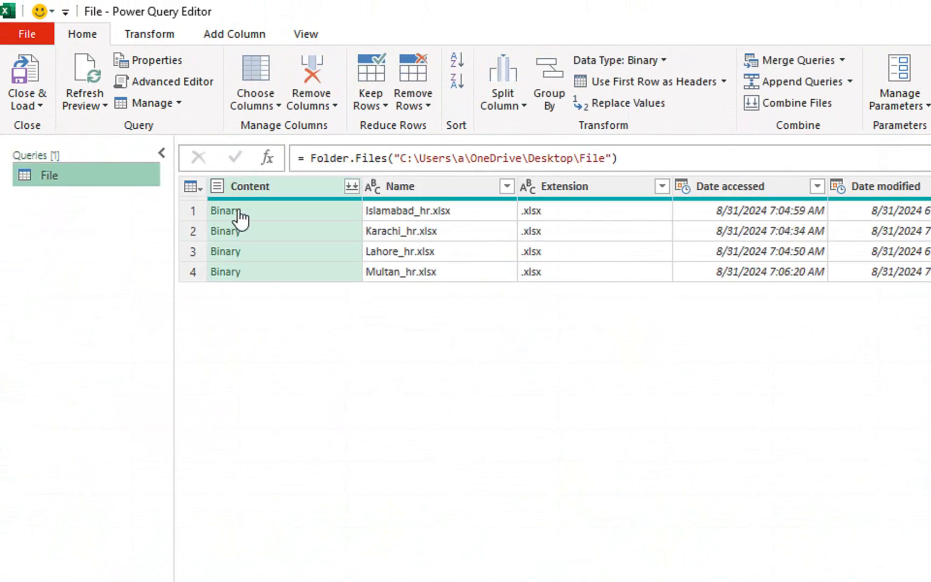
- Combine the files in the Content column, using Sheet1 with the first file as the sample
left_click(349, 185)
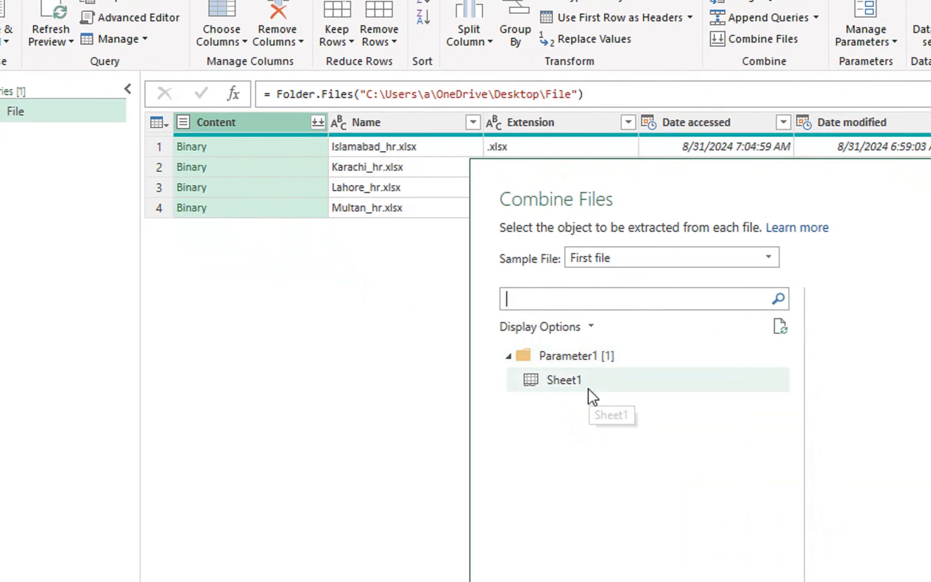
left_click(558, 386)
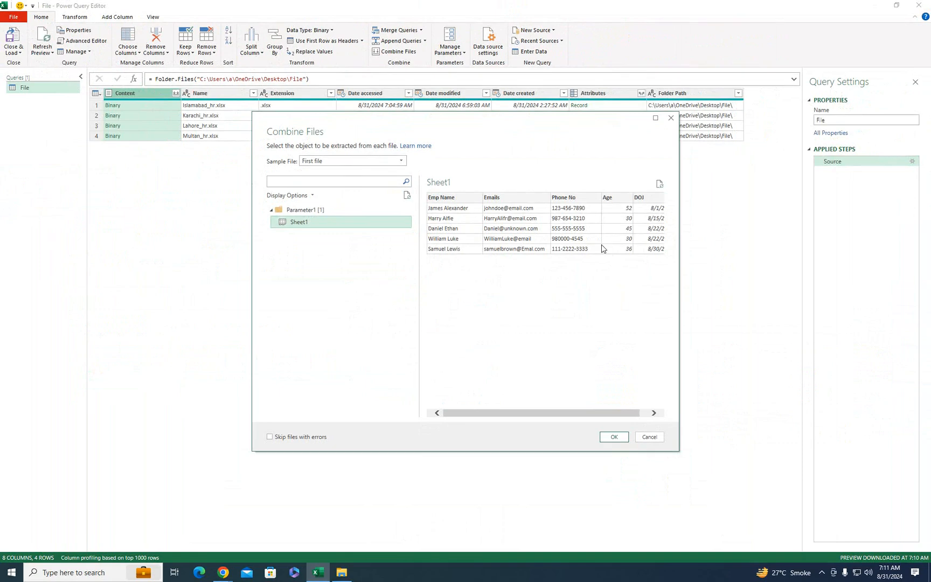
left_click(615, 437)
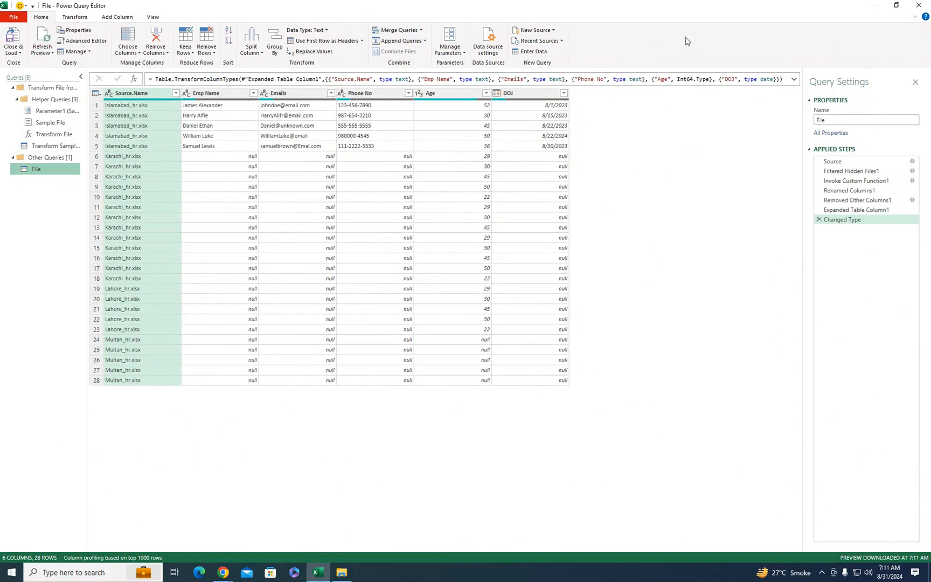
- Compare the combined query with the heading table, and inspect the Transform Sample File and Sample File queries
left_click(895, 6)
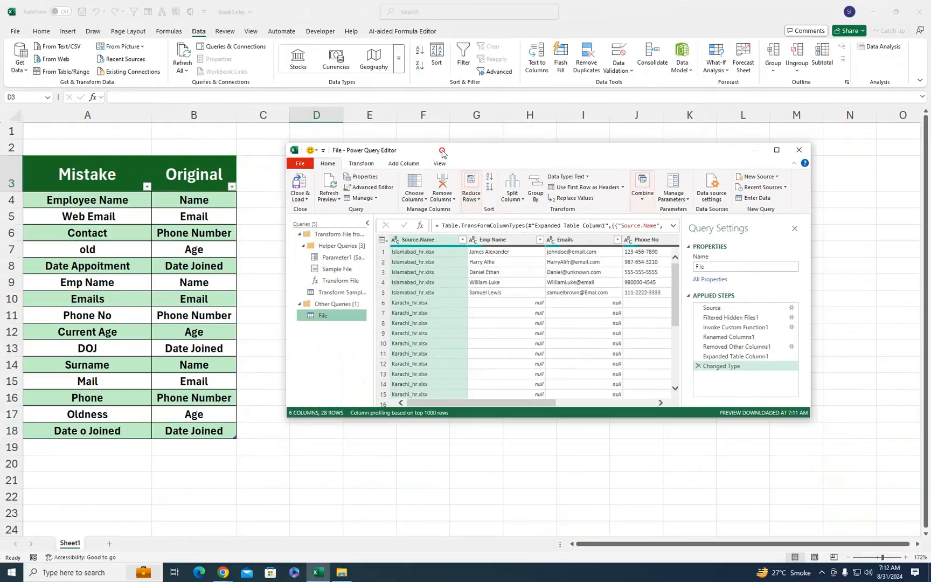
double_click(441, 151)
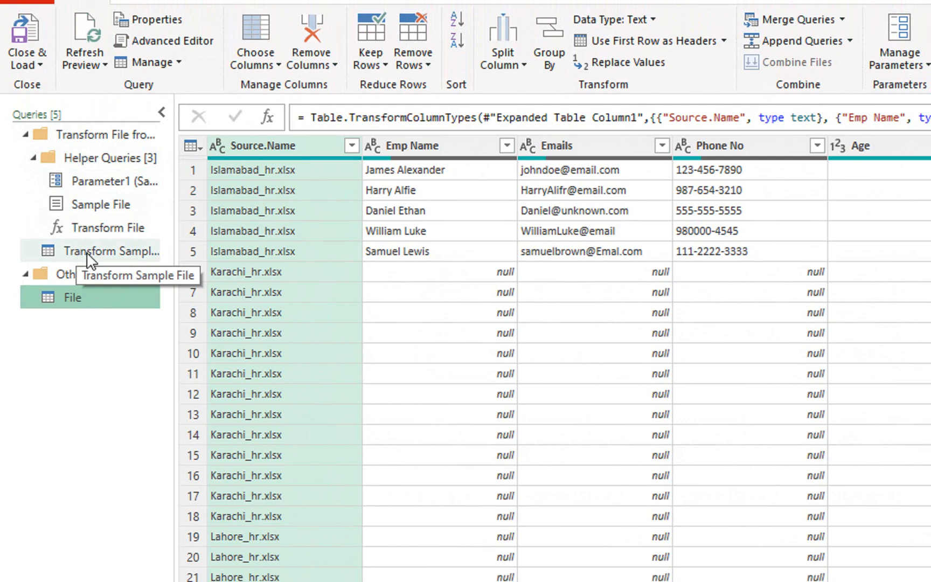
left_click(87, 255)
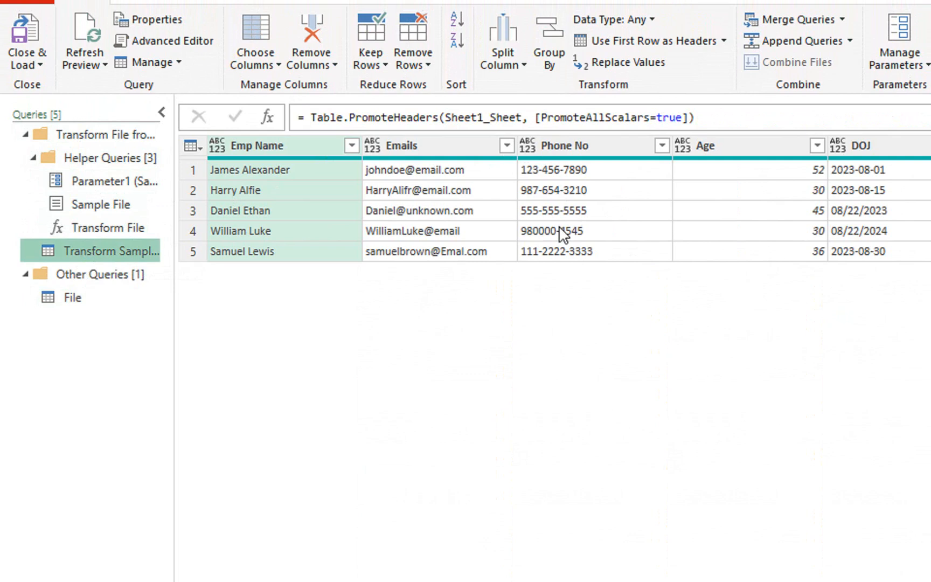
left_click(129, 206)
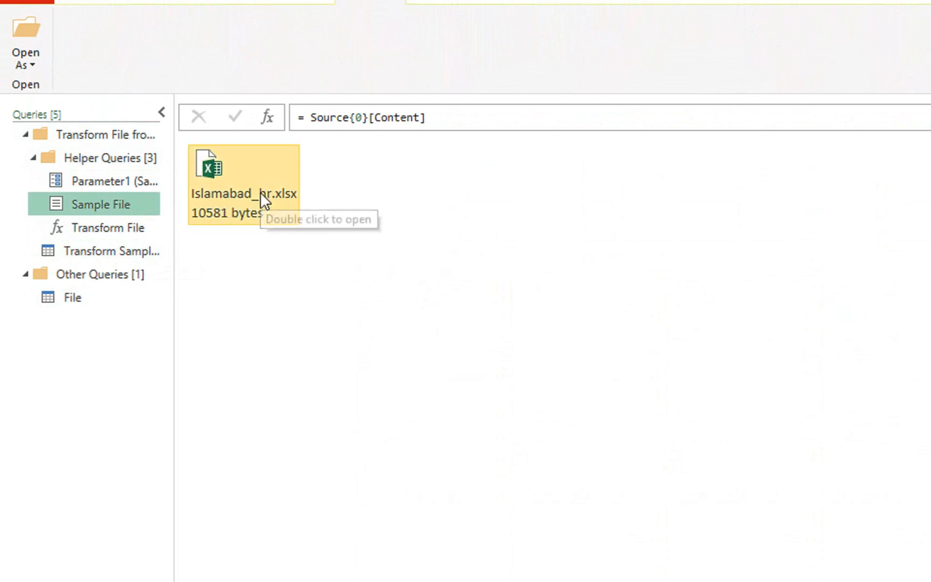
- Delete the Promoted Headers step from the Transform Sample File query and check the headings in its first row
left_click(105, 251)
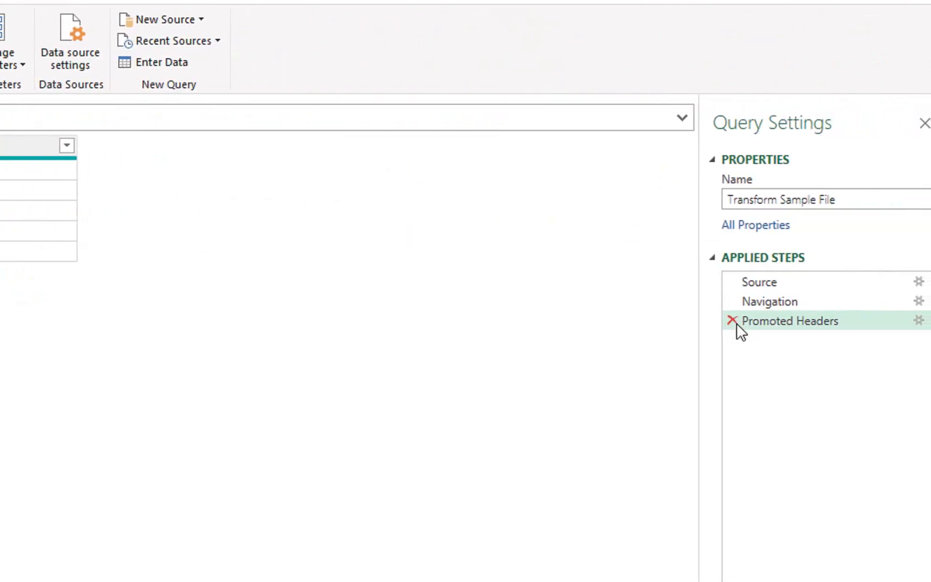
left_click(732, 321)
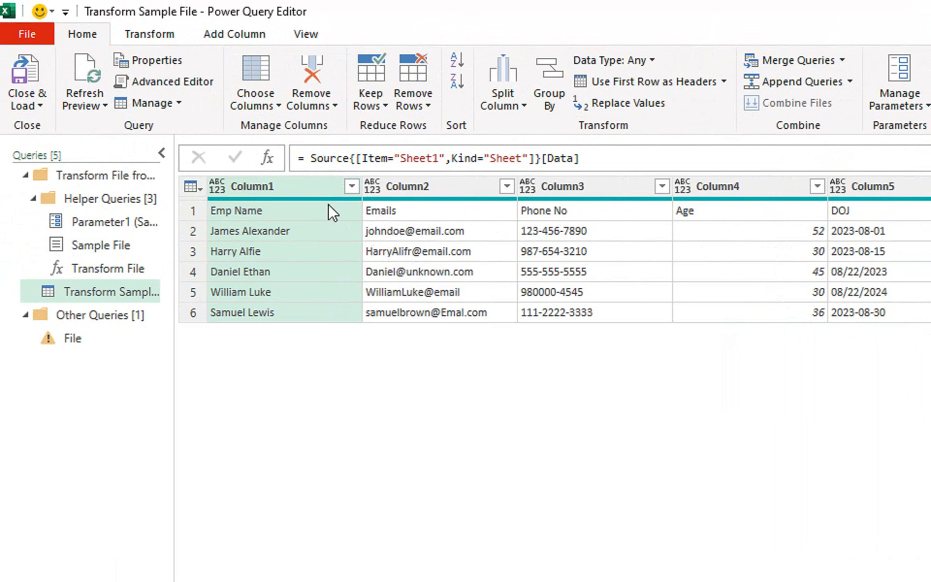
left_click(550, 207)
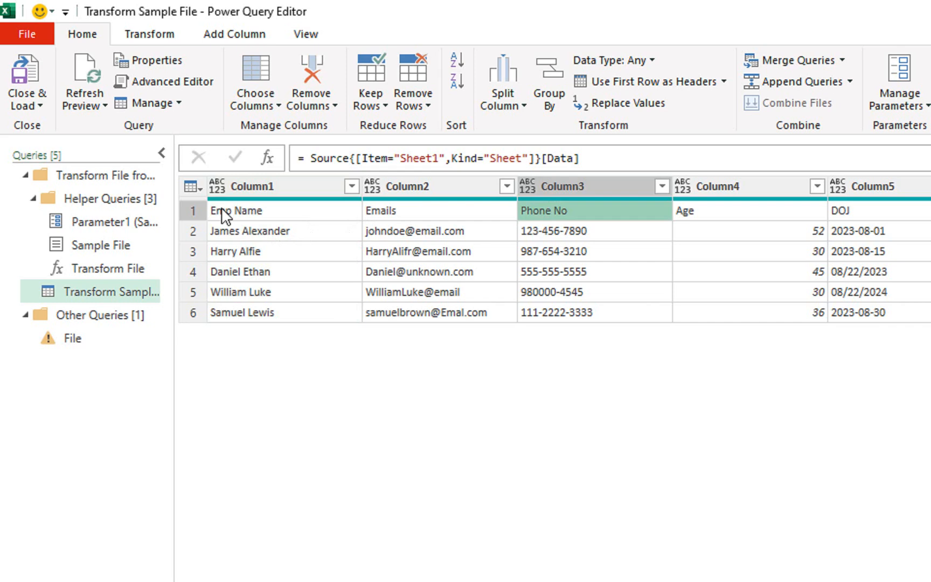
left_click(235, 211)
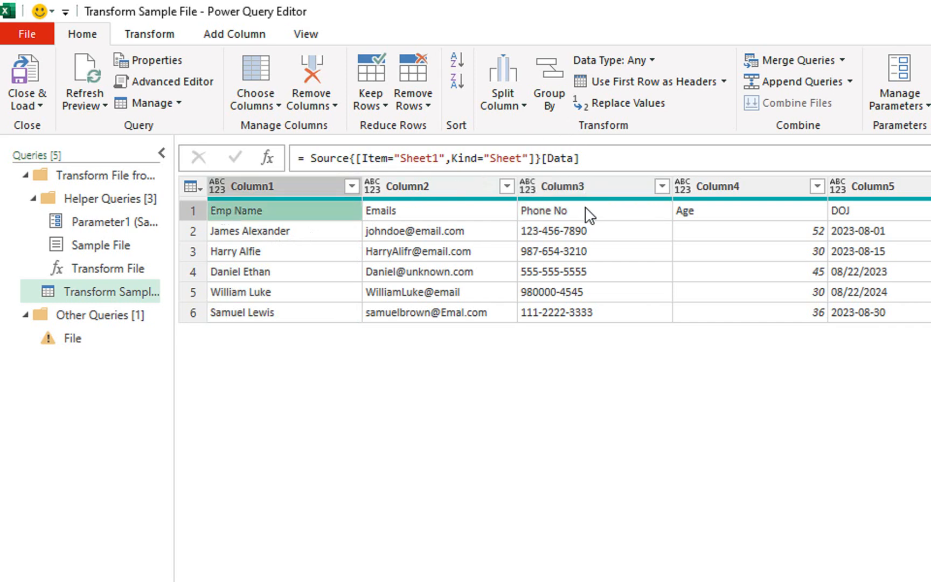
left_click(589, 215)
left_click(851, 215)
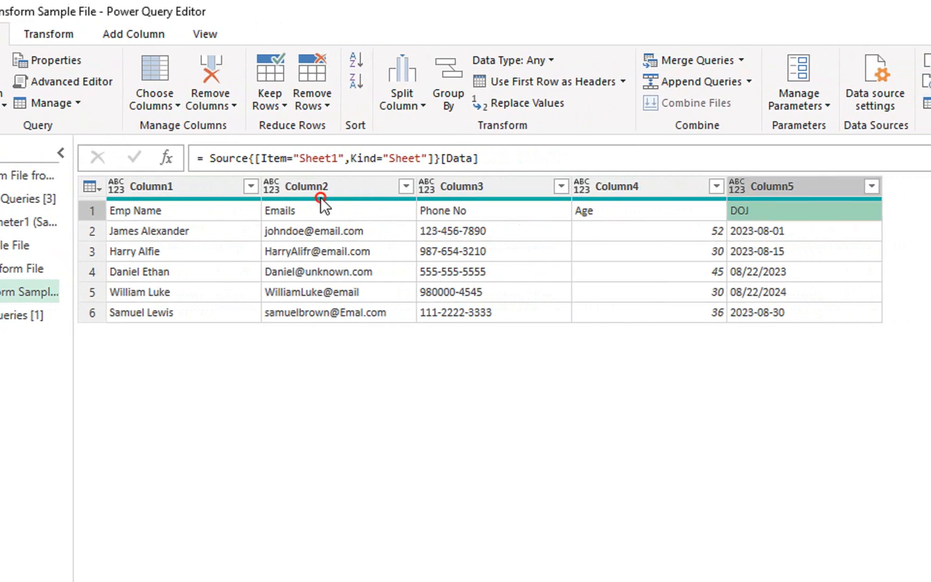
- Remove the top 1 row from the Transform Sample File query
left_click(339, 217)
left_click(311, 102)
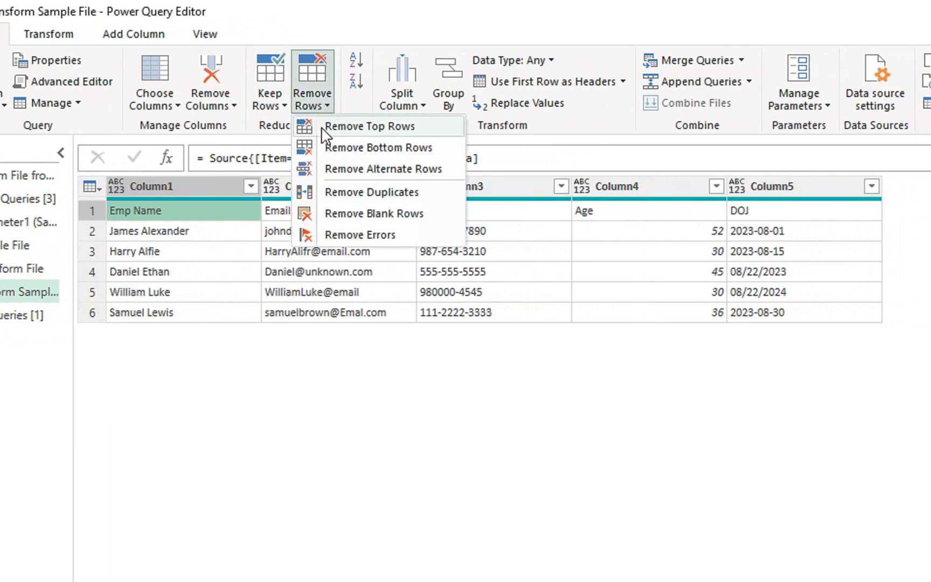
left_click(323, 128)
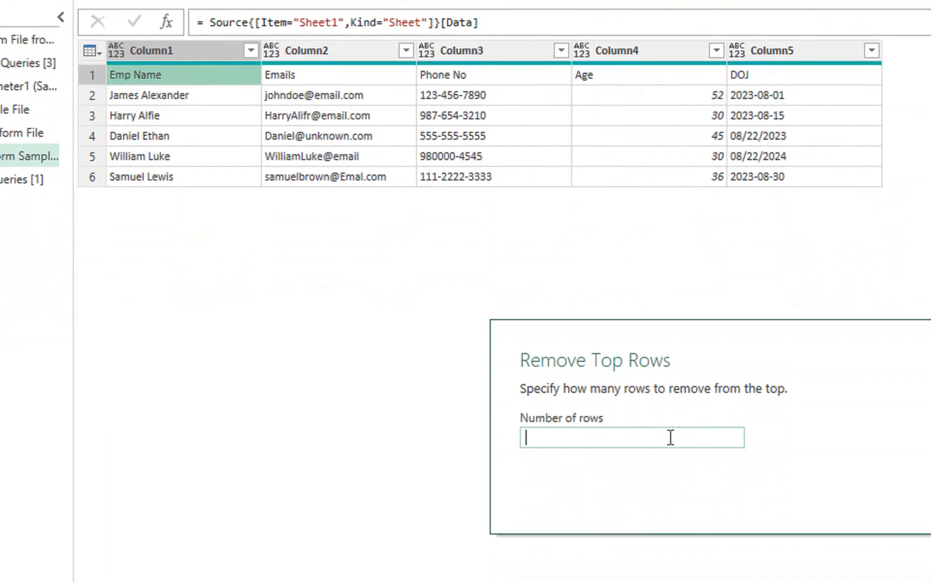
type("1")
left_click(814, 462)
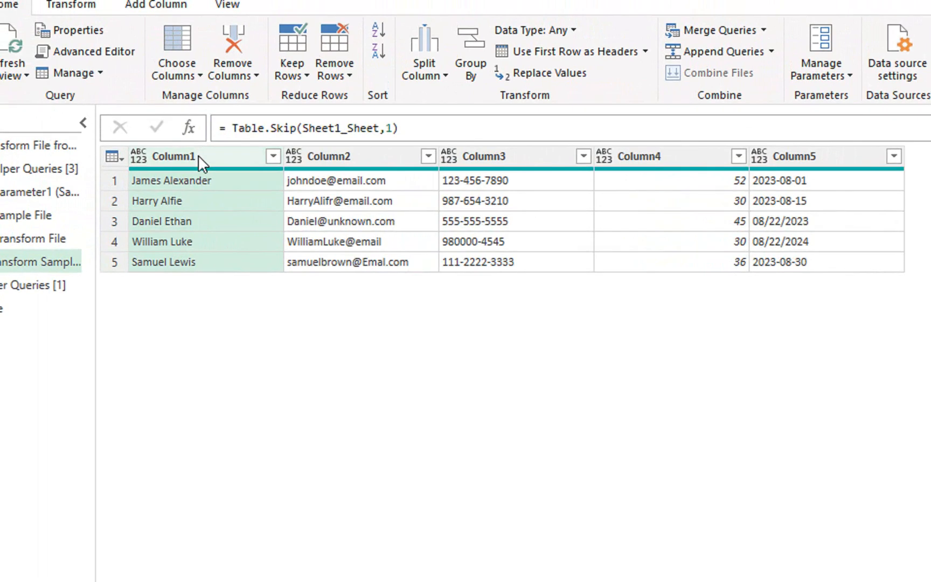
- Rename Column1 to Name and Column2 to Email in the Transform Sample File query
double_click(198, 155)
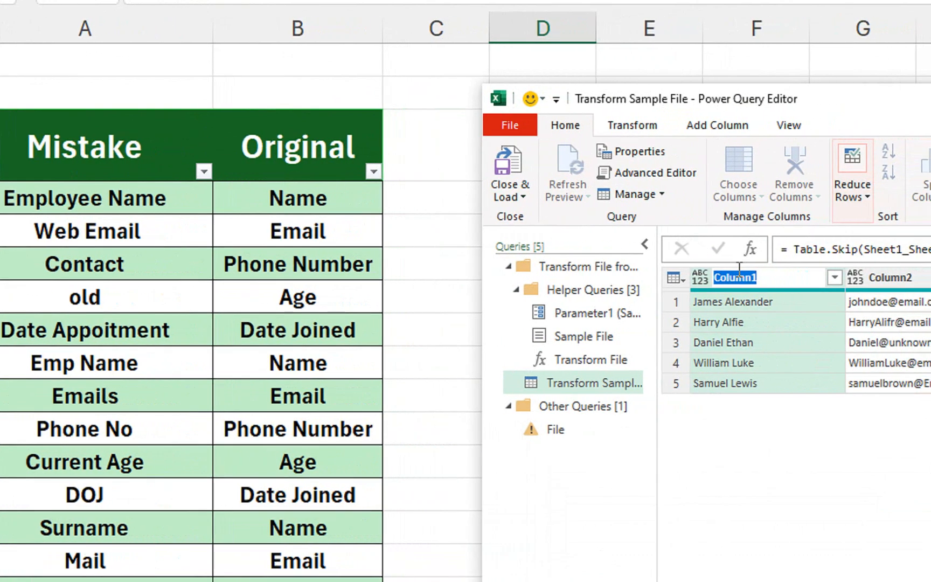
type("ame")
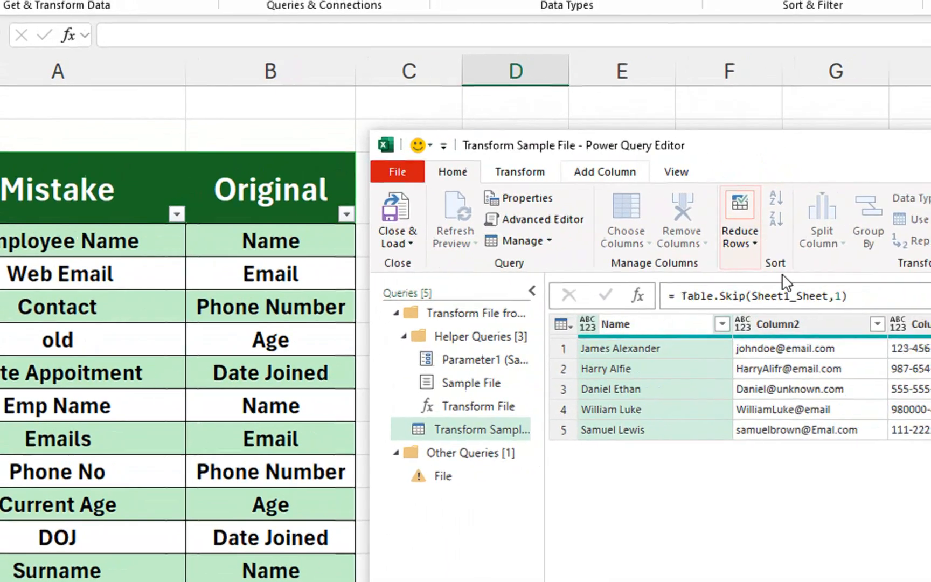
left_click(716, 322)
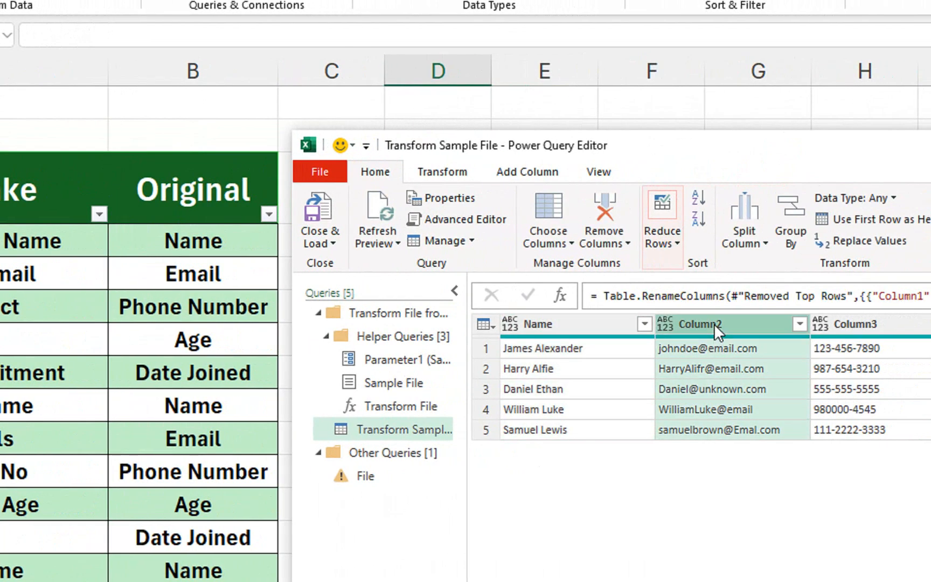
double_click(719, 324)
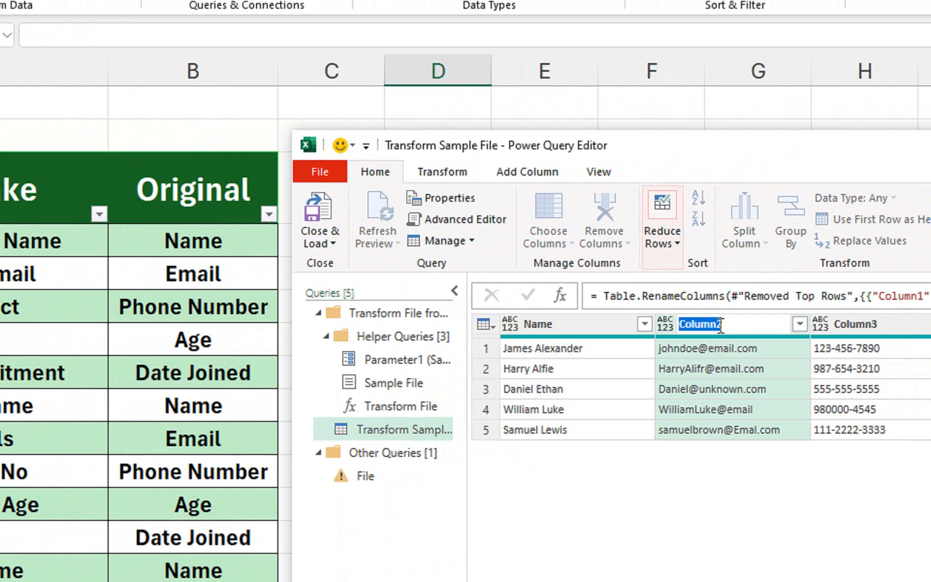
type("Email")
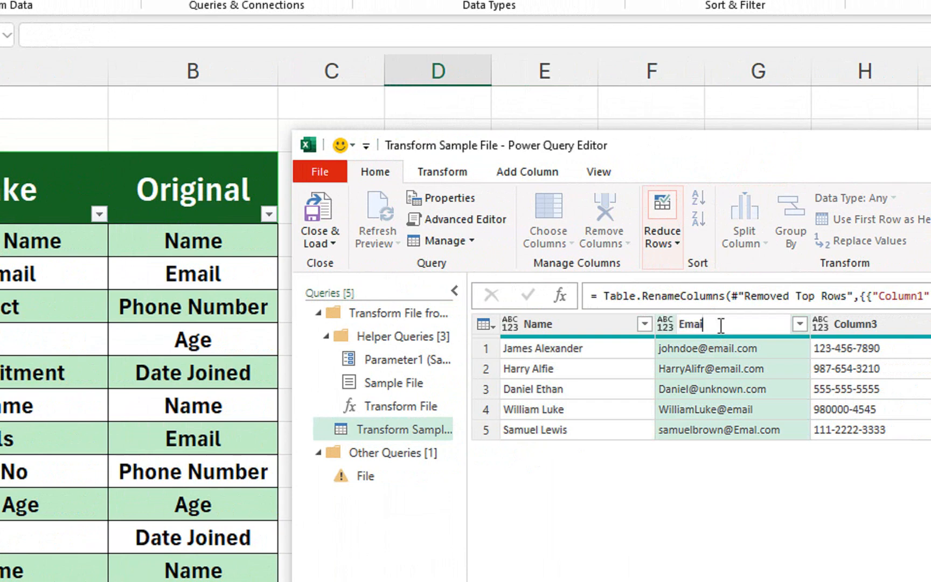
- Rename Column3 to Phone Number, Column4 to Age and Column5 to Date Joined in the Transform Sample File query
double_click(847, 324)
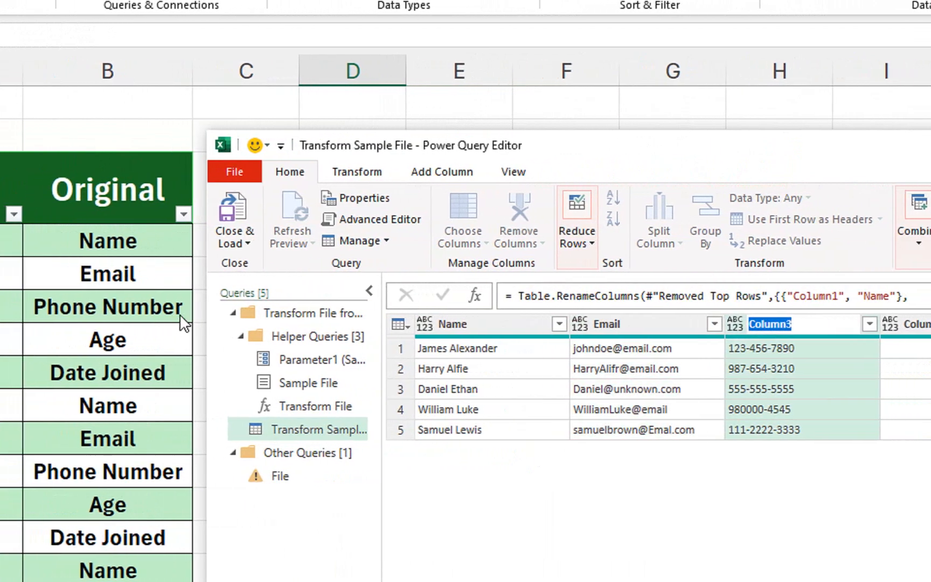
type("Phone Number")
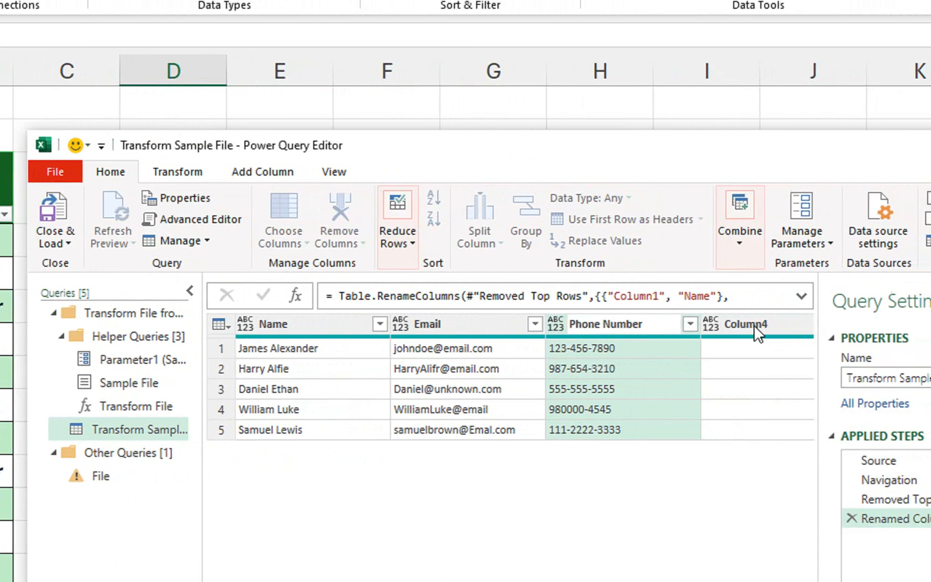
double_click(737, 324)
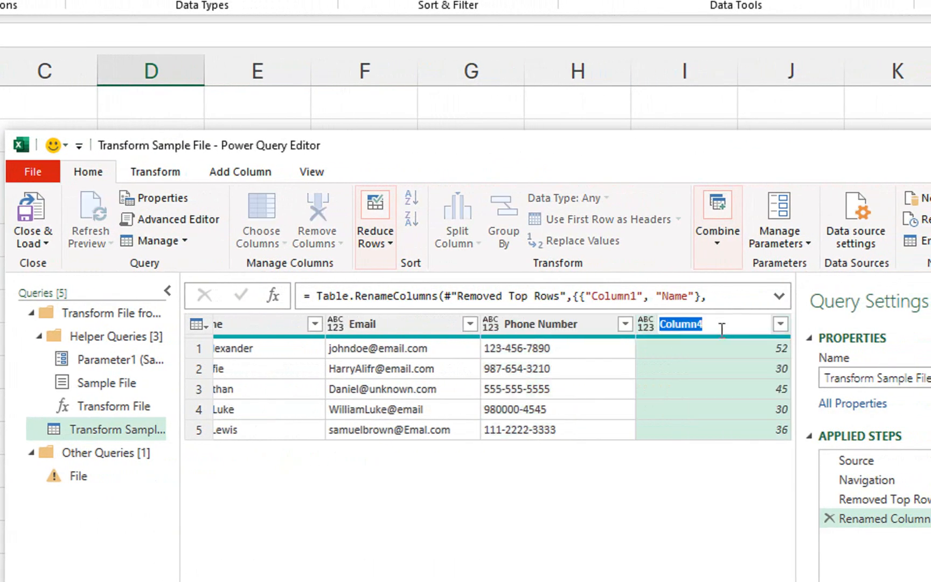
type("Age")
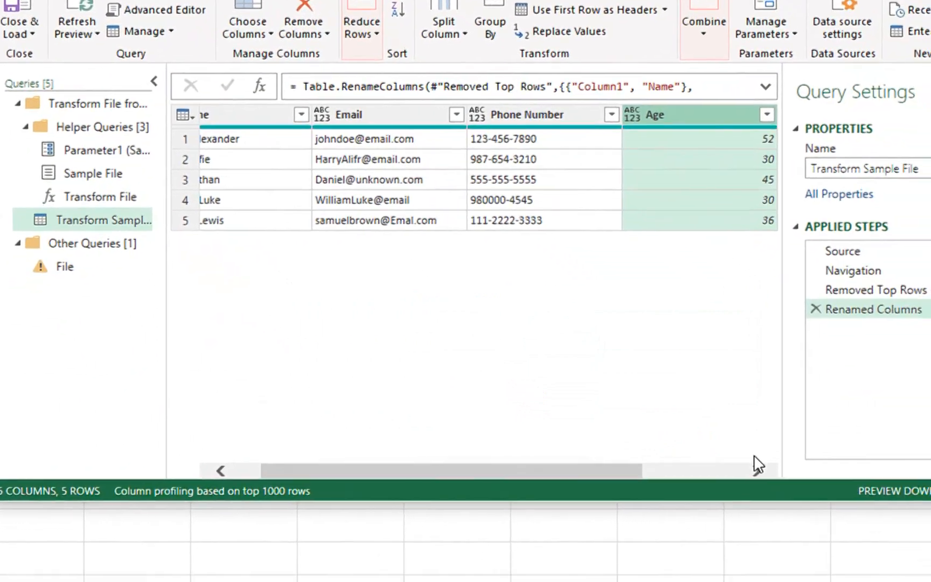
left_click(737, 439)
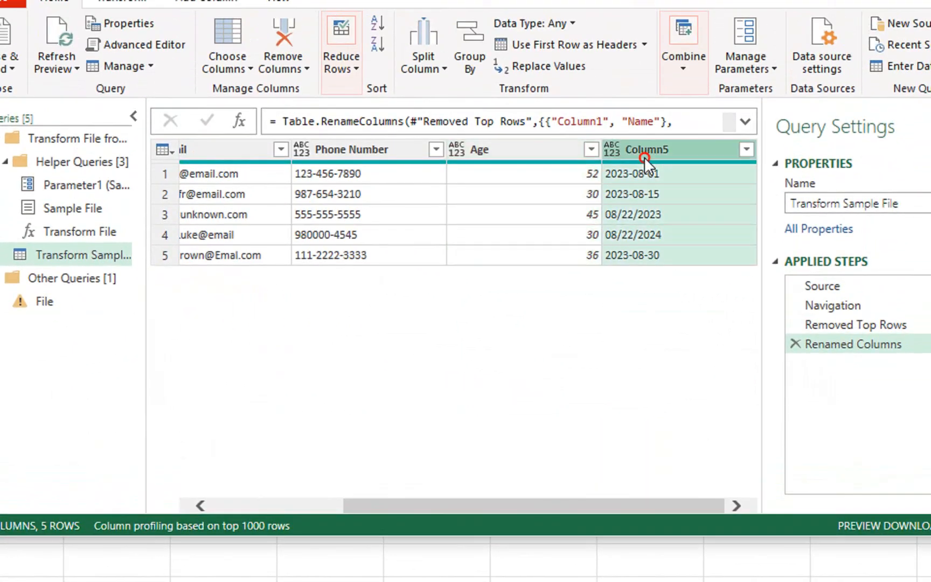
double_click(645, 85)
type("Date Joined")
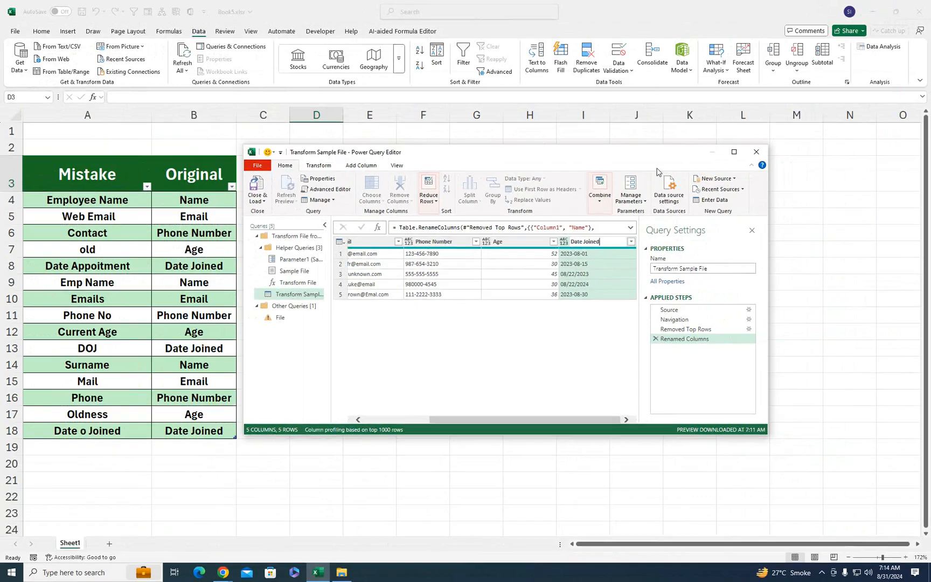
left_click(733, 155)
left_click(303, 230)
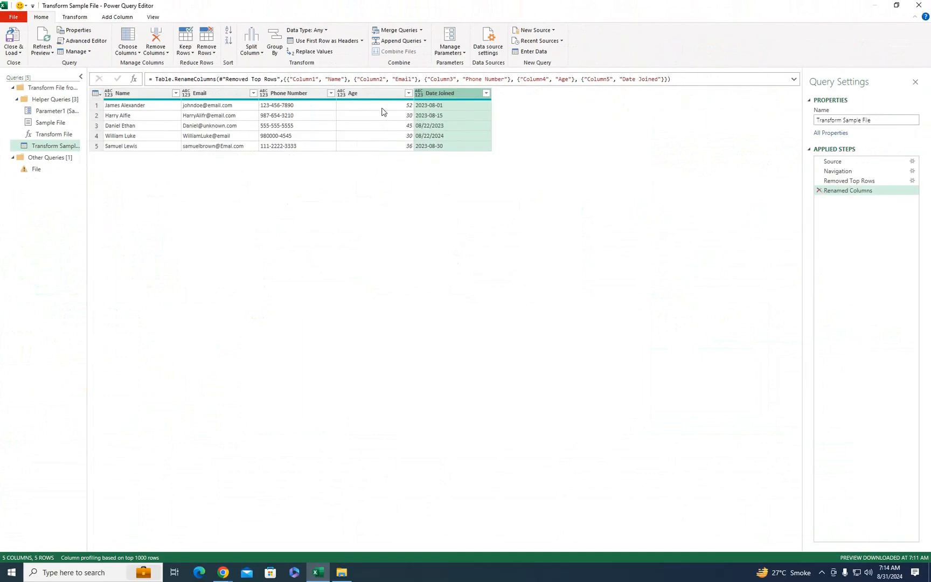
left_click(207, 50)
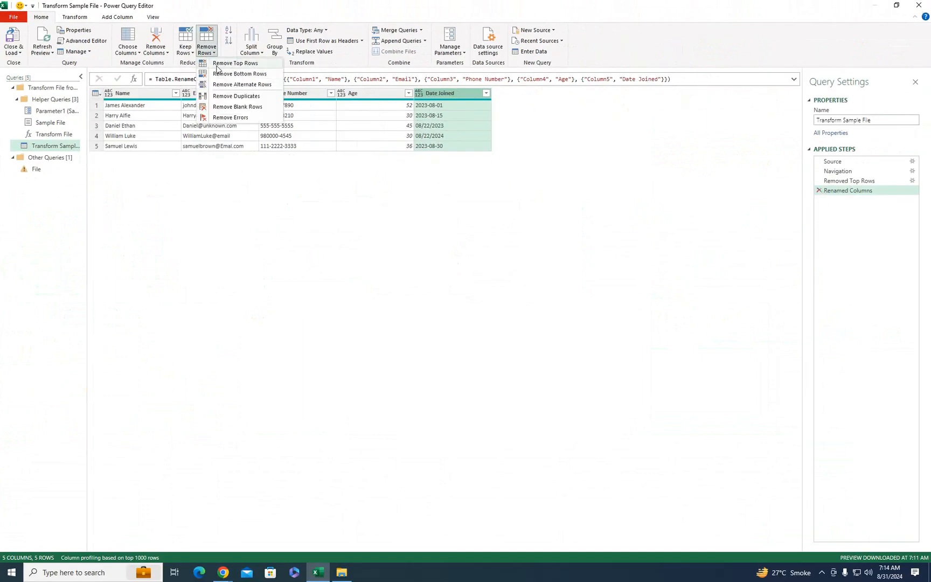
left_click(244, 21)
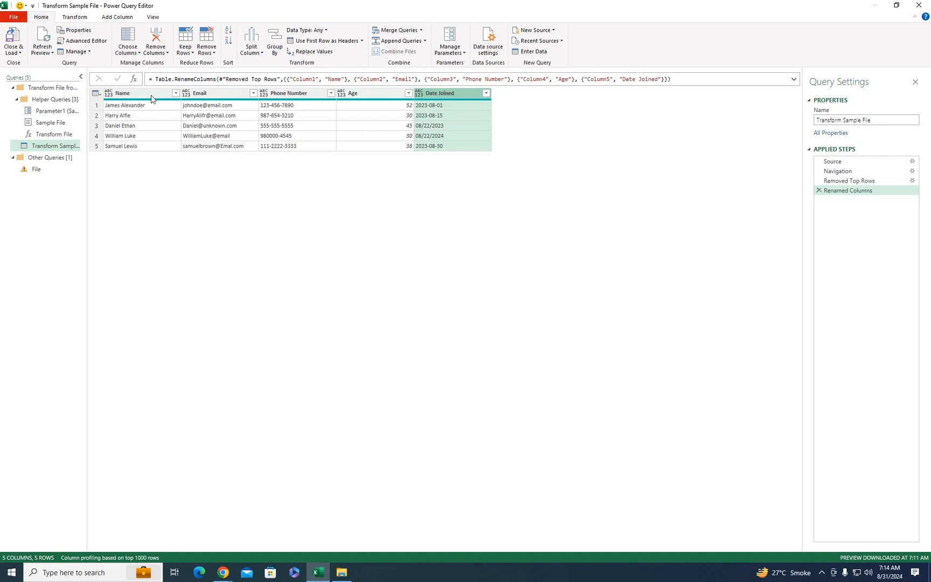
- Delete the Changed Type step from the File query
left_click(34, 170)
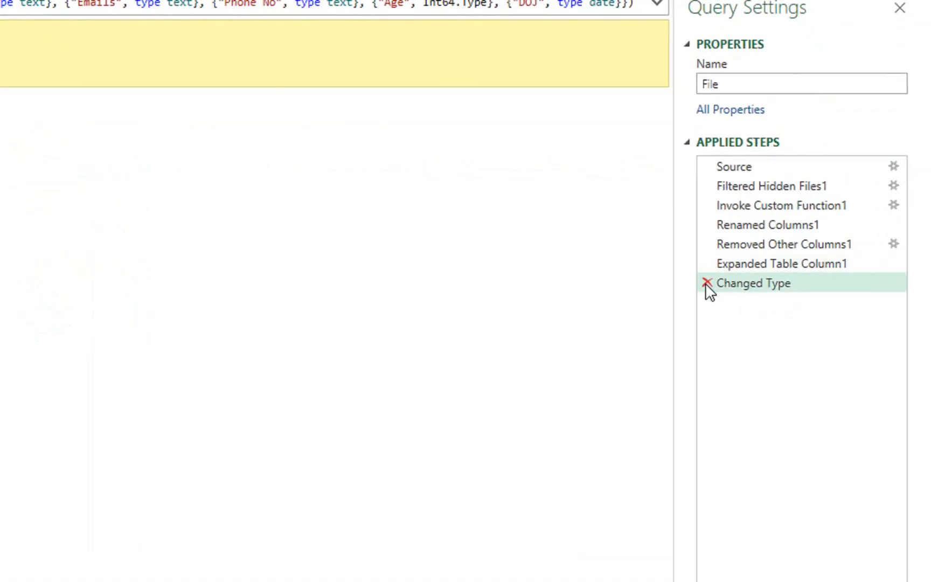
left_click(706, 283)
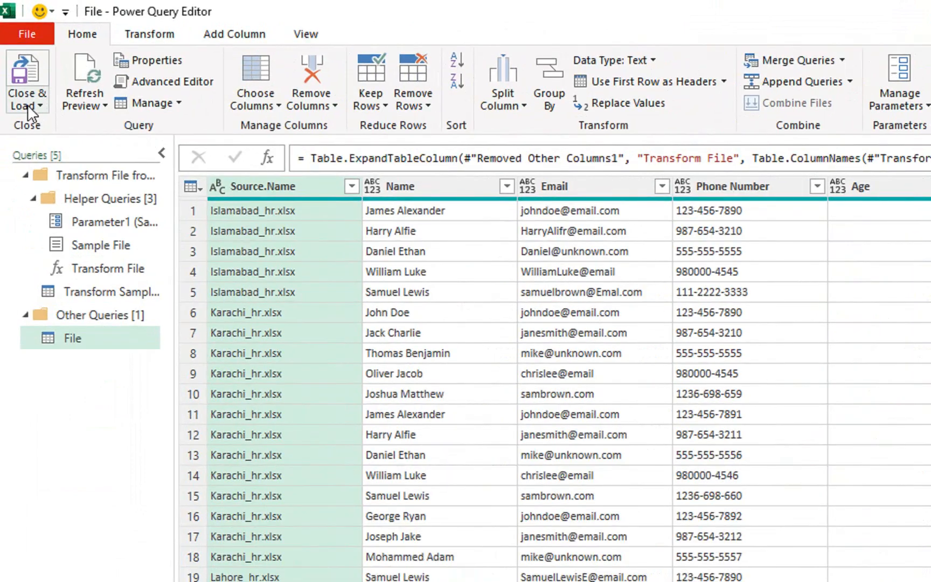
- Load the File query as a table into the existing worksheet at cell D3
left_click(46, 105)
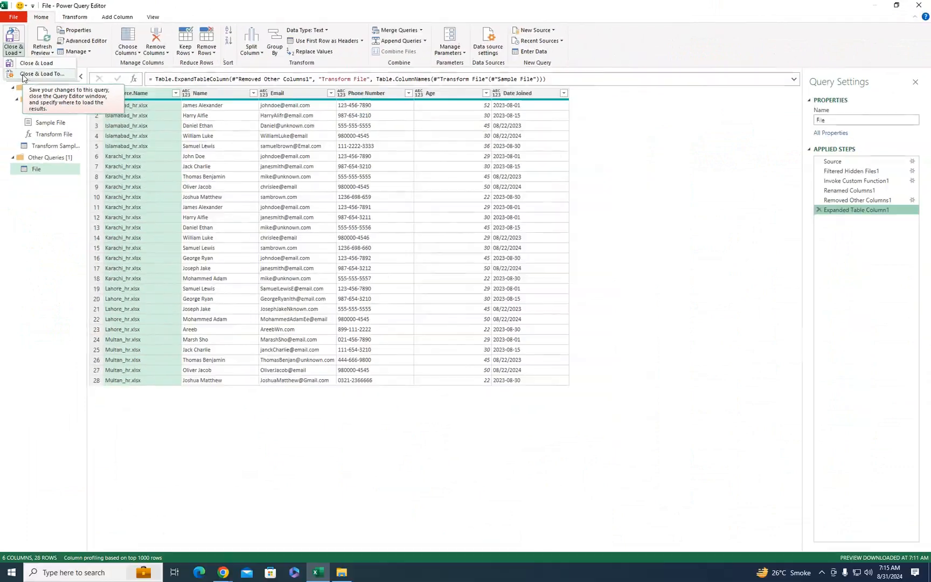
left_click(47, 149)
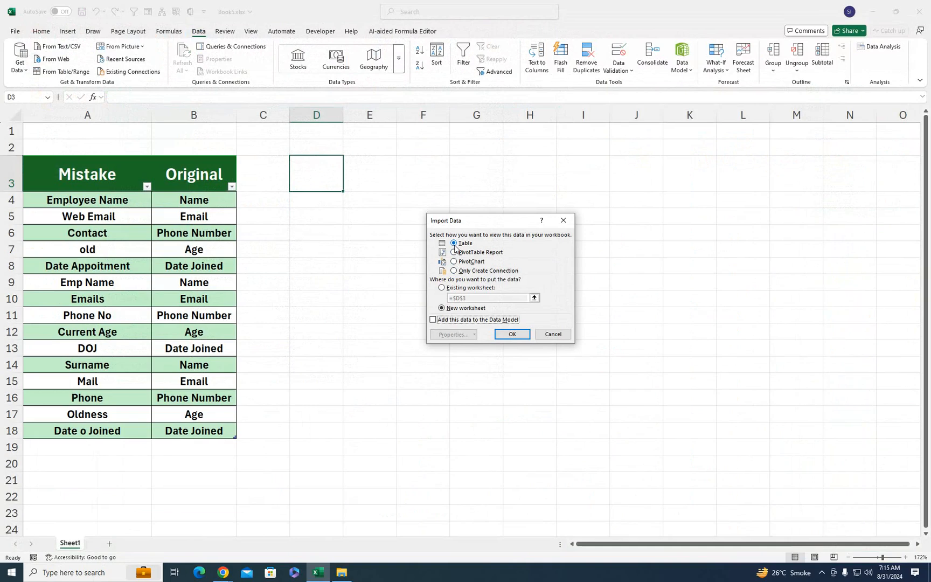
left_click(443, 288)
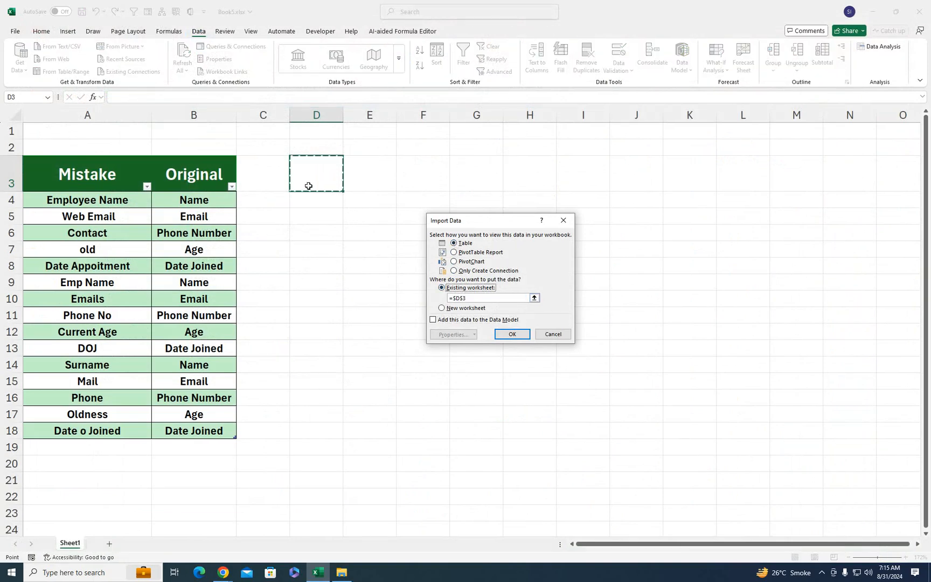
left_click(510, 334)
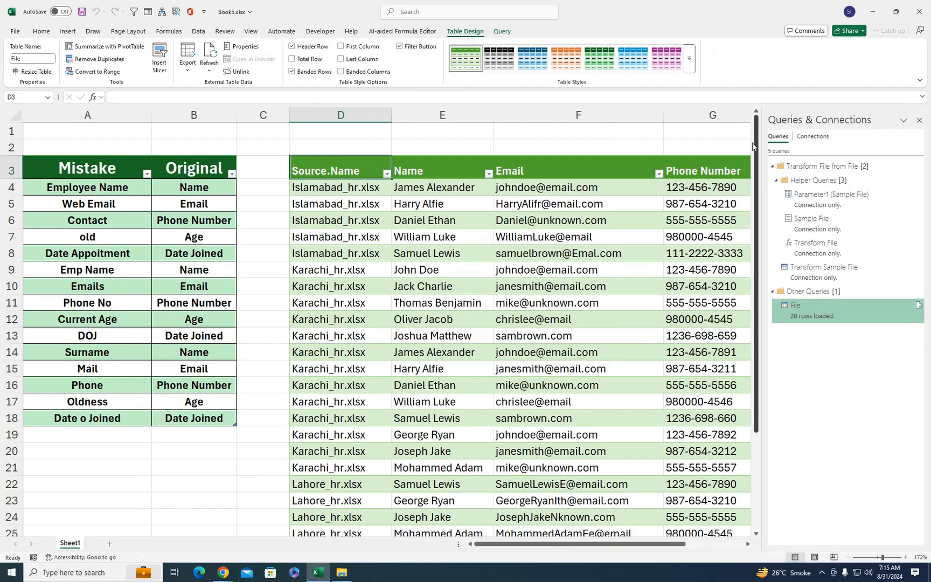
left_click_drag(755, 132, 776, 121)
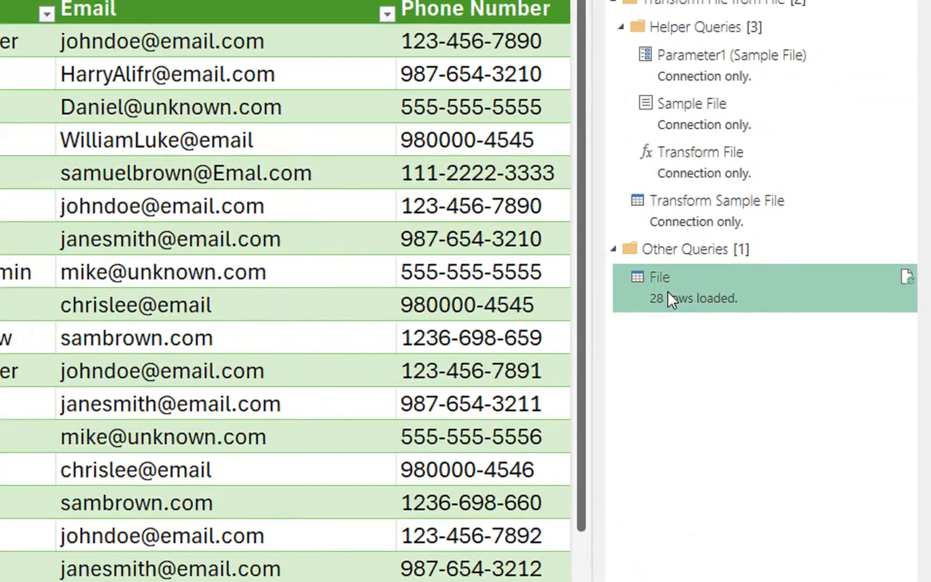
- Reopen the File query for editing and reduce the Source.Name column to the text before the delimiter _hr
double_click(799, 311)
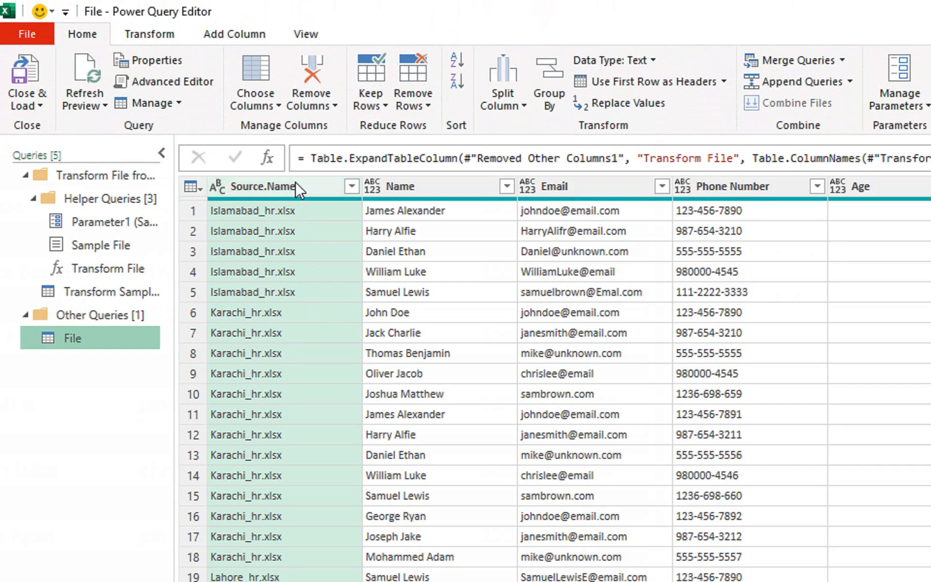
left_click(154, 35)
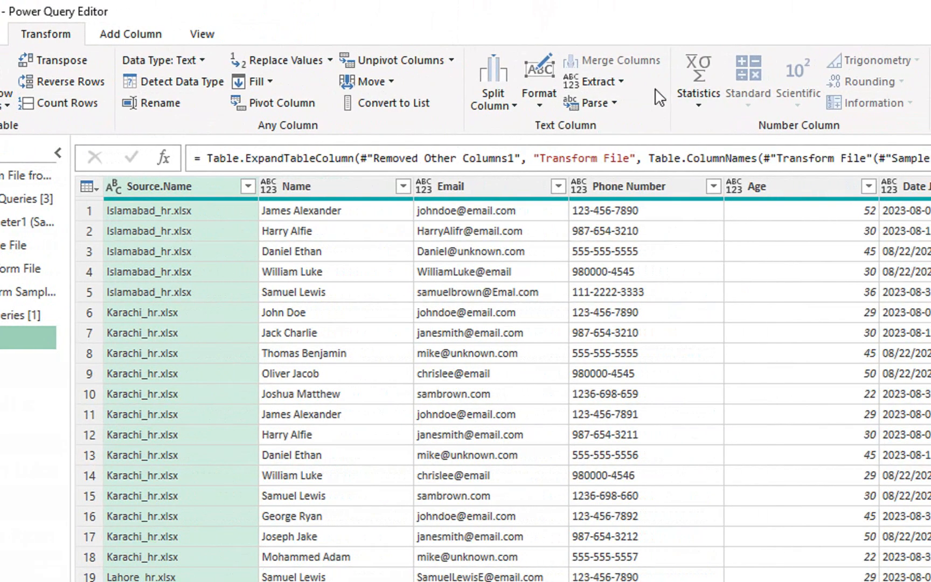
left_click(602, 81)
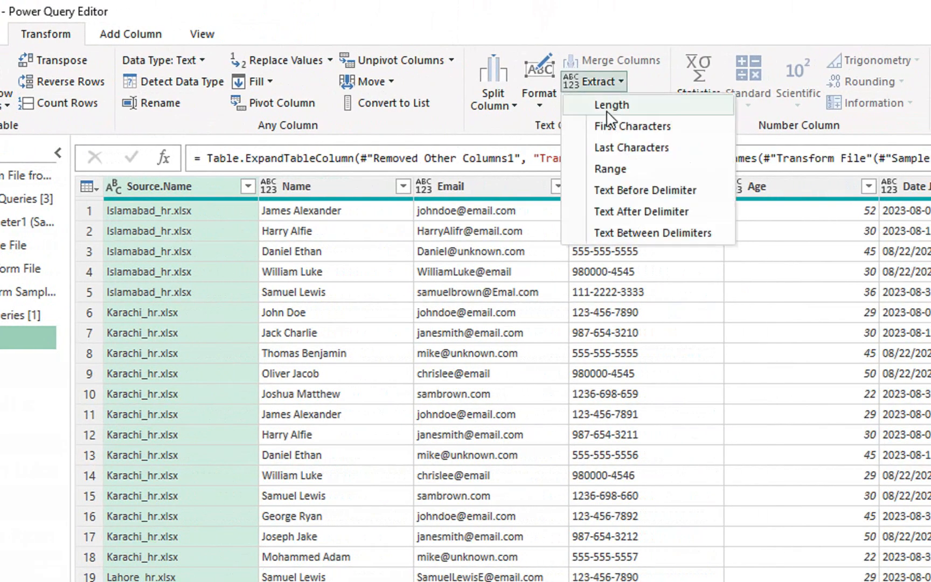
left_click(611, 194)
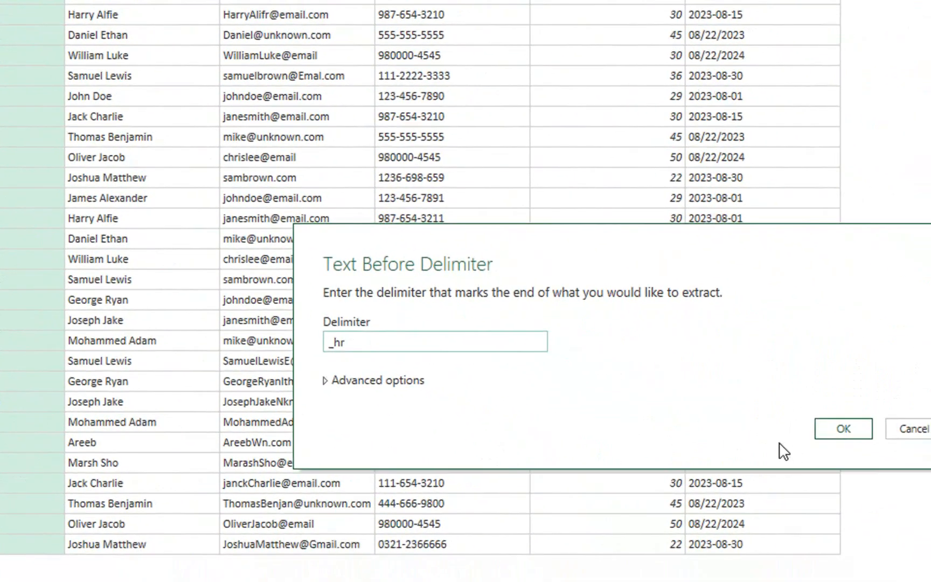
left_click(755, 486)
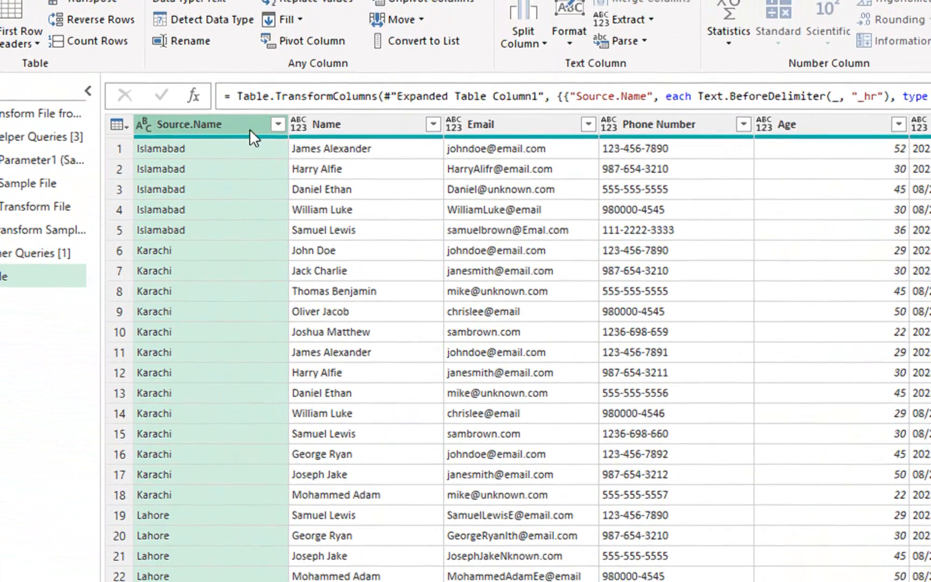
- Rename the Source.Name column to Location in the File query
double_click(213, 130)
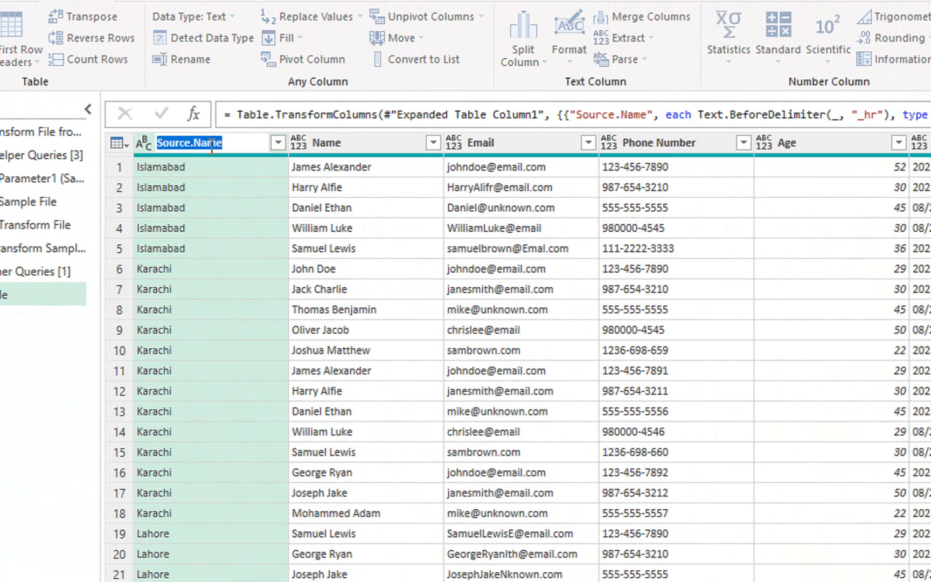
type("c")
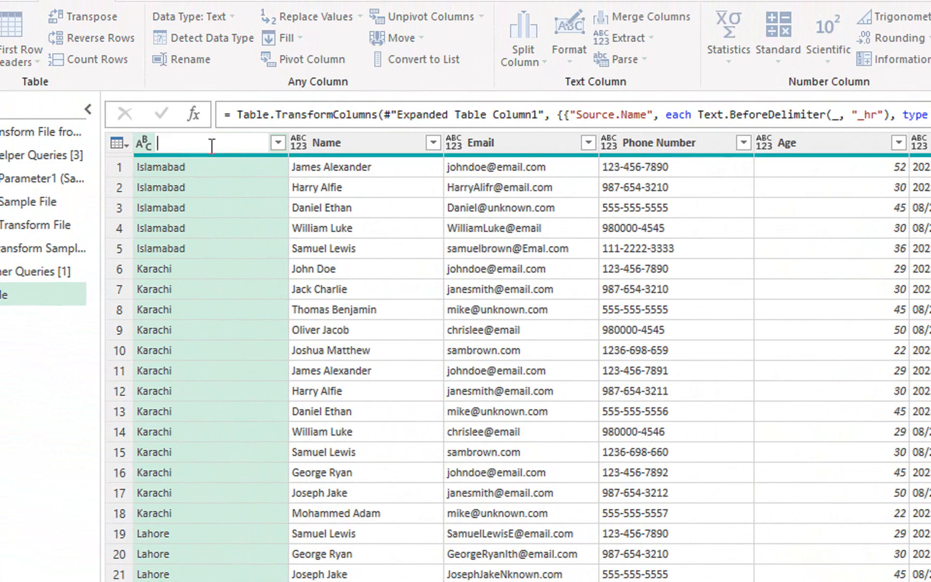
type("D")
key("BackSpace")
type("Location")
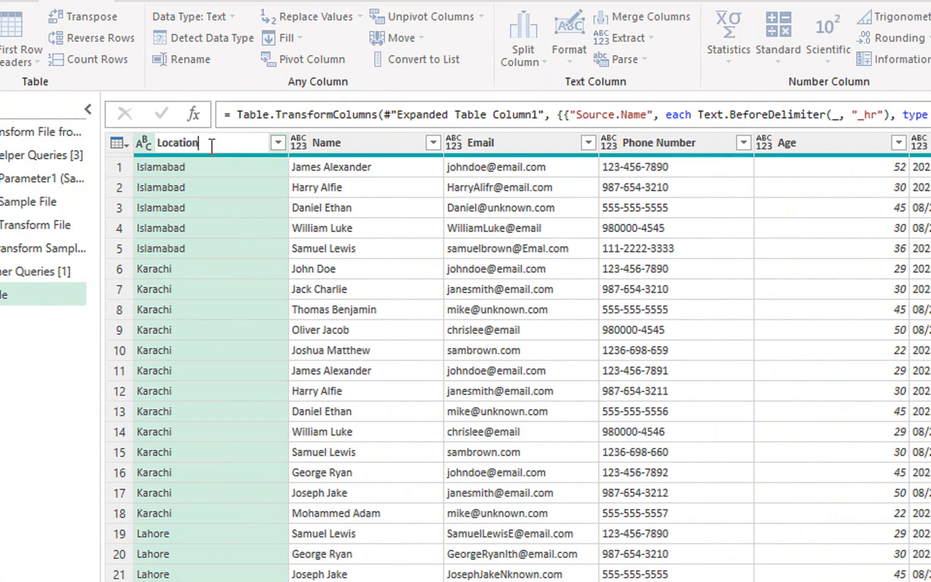
key("Return")
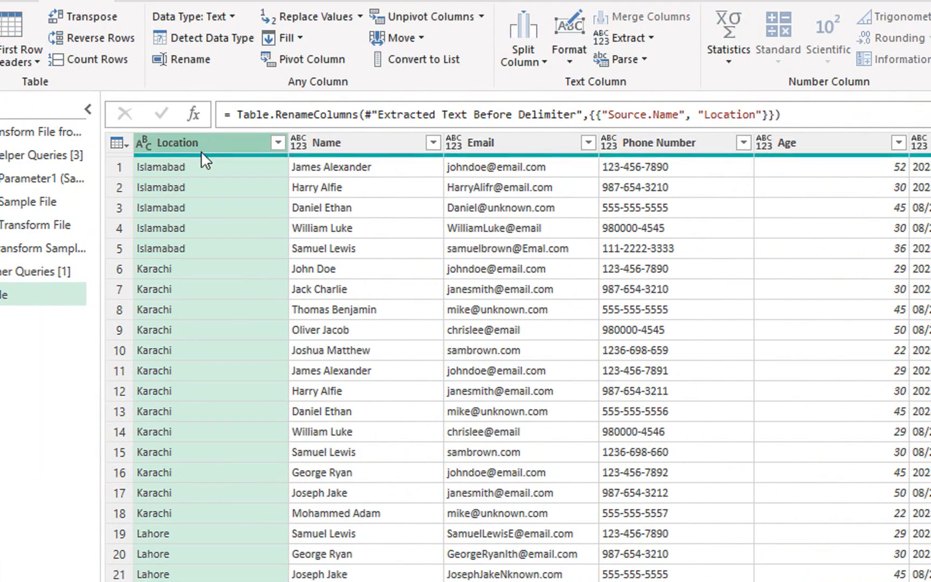
- Detect the data types of all columns in the File query automatically
left_click(186, 167)
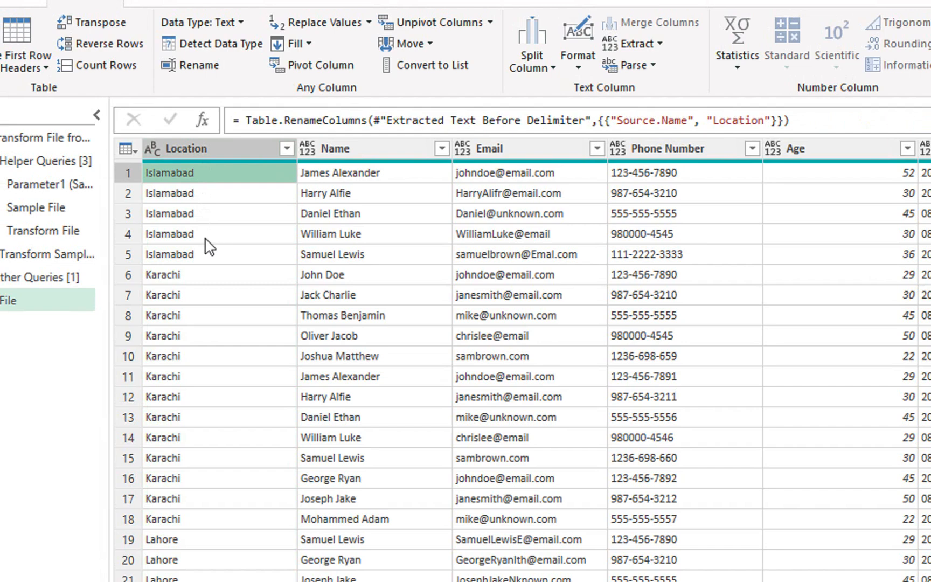
key("ctrl+a")
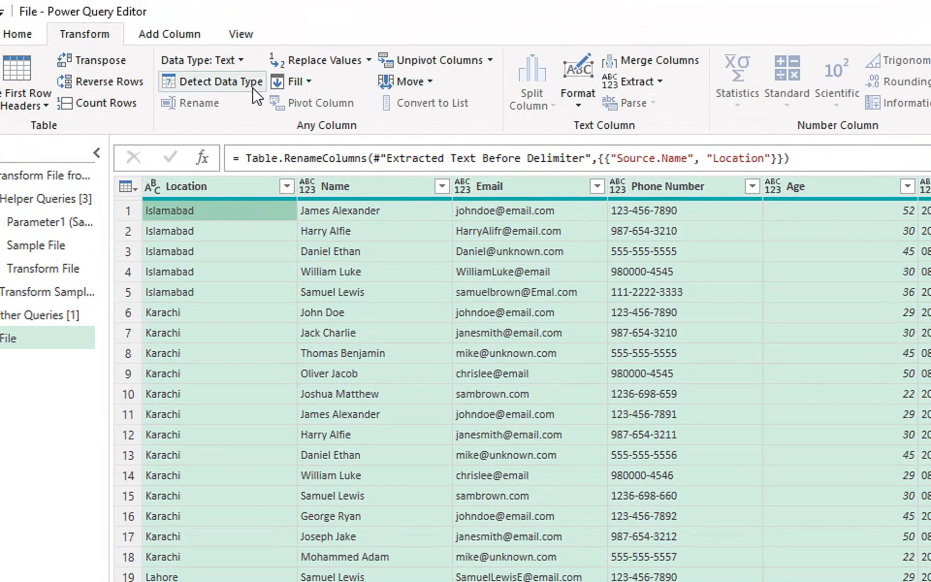
left_click(251, 83)
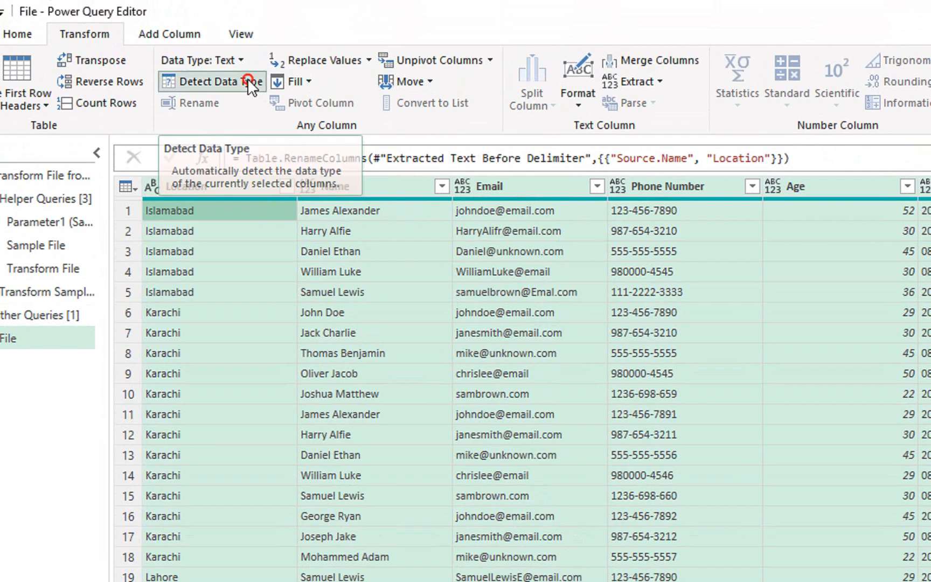
left_click(596, 310)
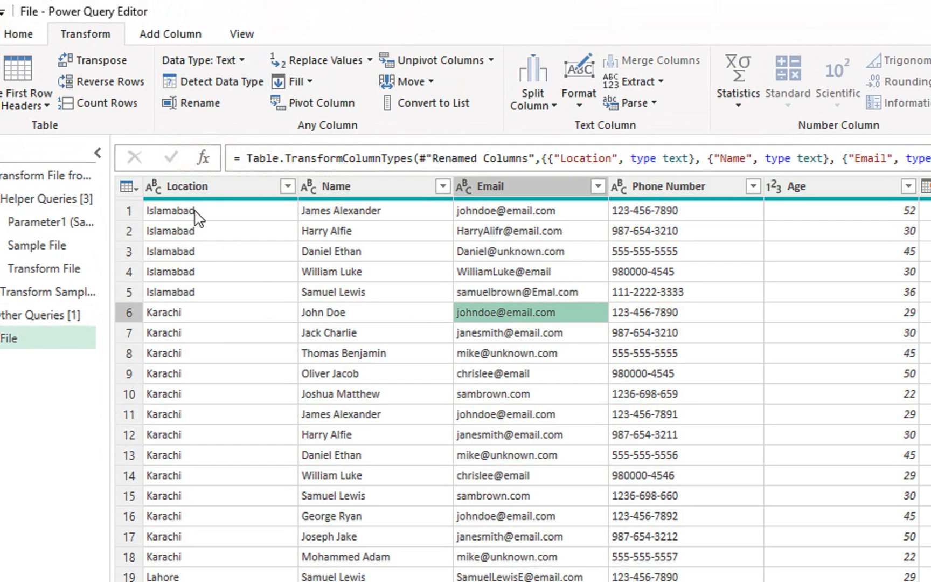
- Close and load the edited File query to the worksheet, and look through the refreshed table
left_click(17, 34)
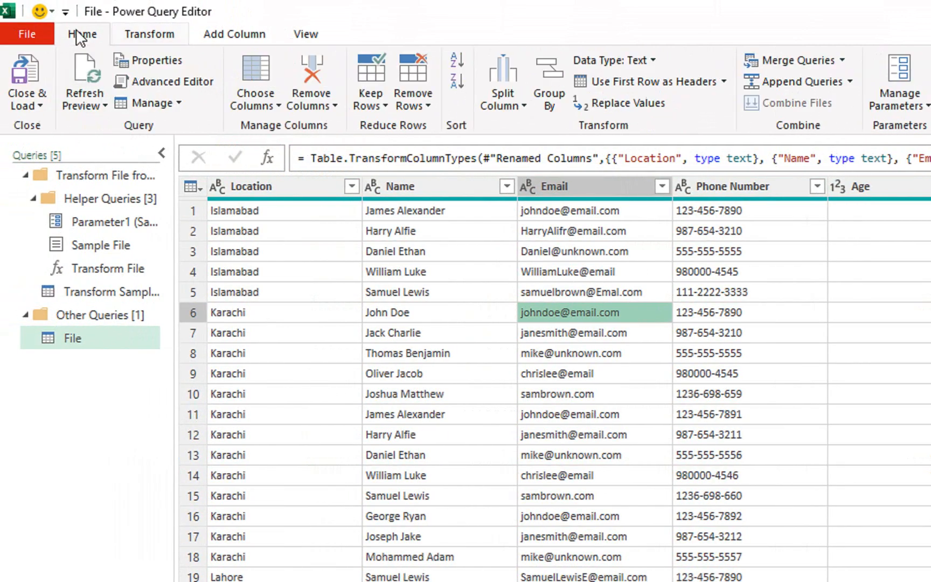
left_click(26, 106)
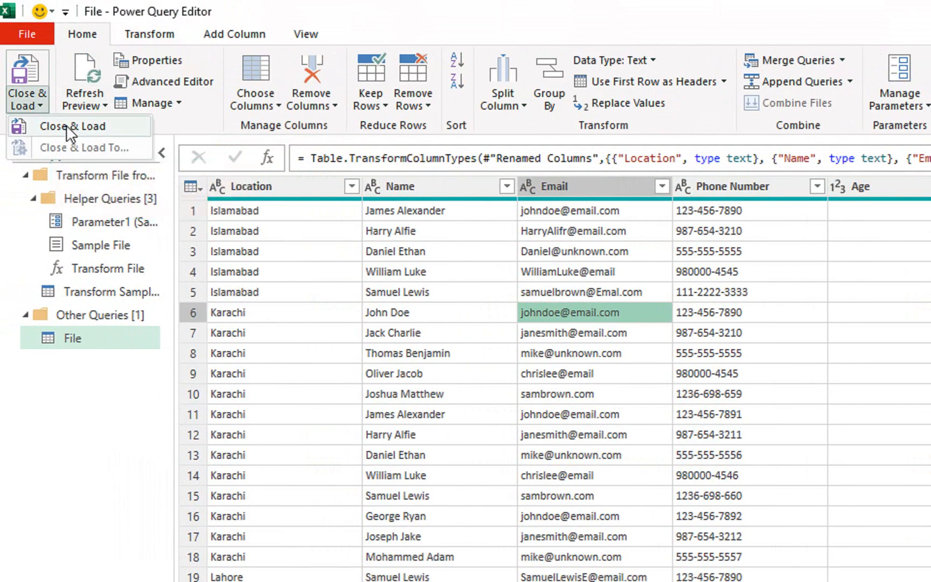
left_click(64, 126)
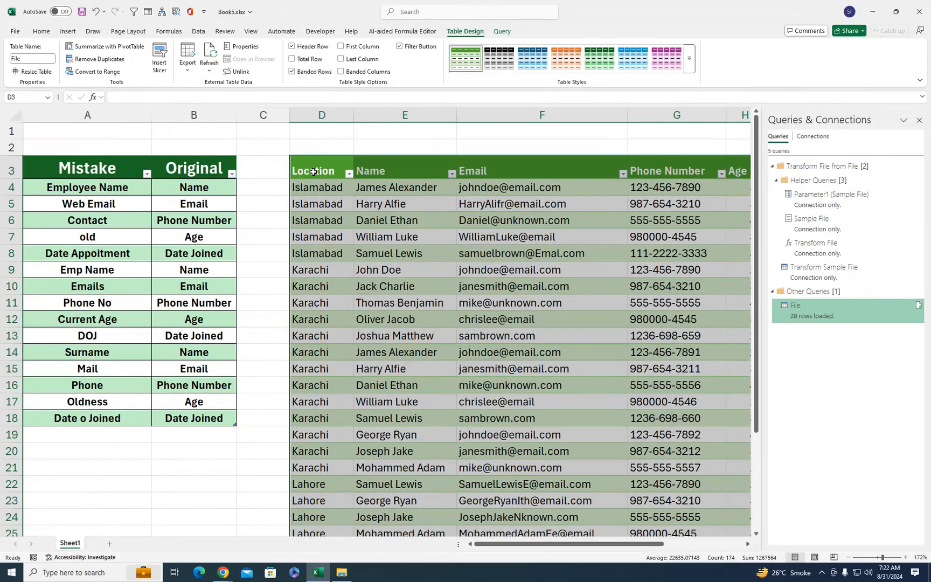
left_click(313, 172)
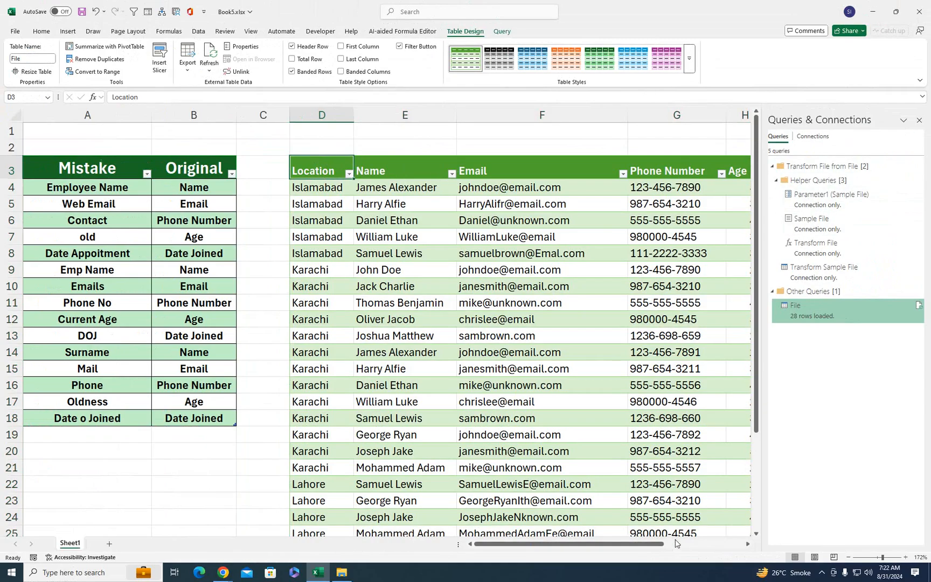
mouse_move(662, 544)
left_mouse_down()
mouse_move(679, 545)
mouse_move(663, 545)
left_mouse_up()
left_click_drag(758, 199, 774, 176)
left_click(521, 340)
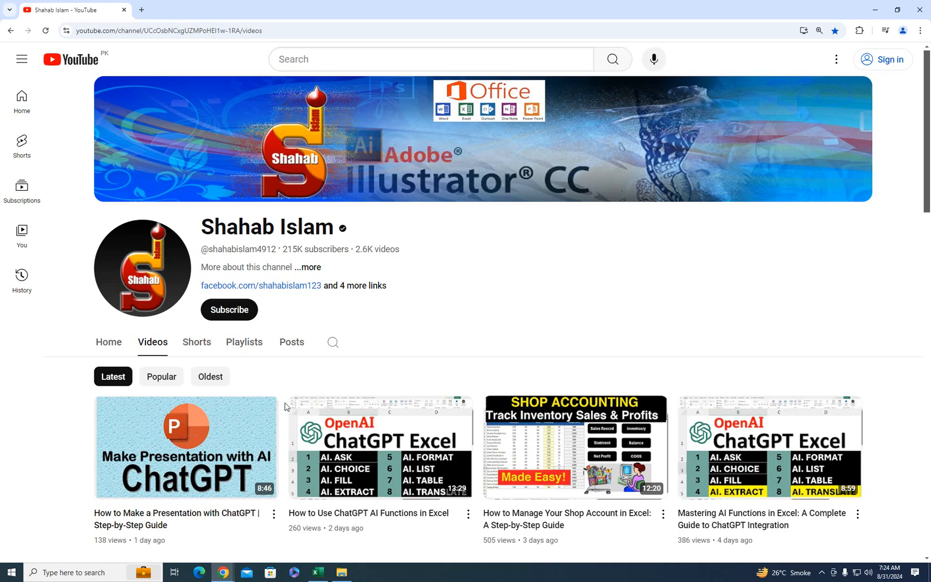